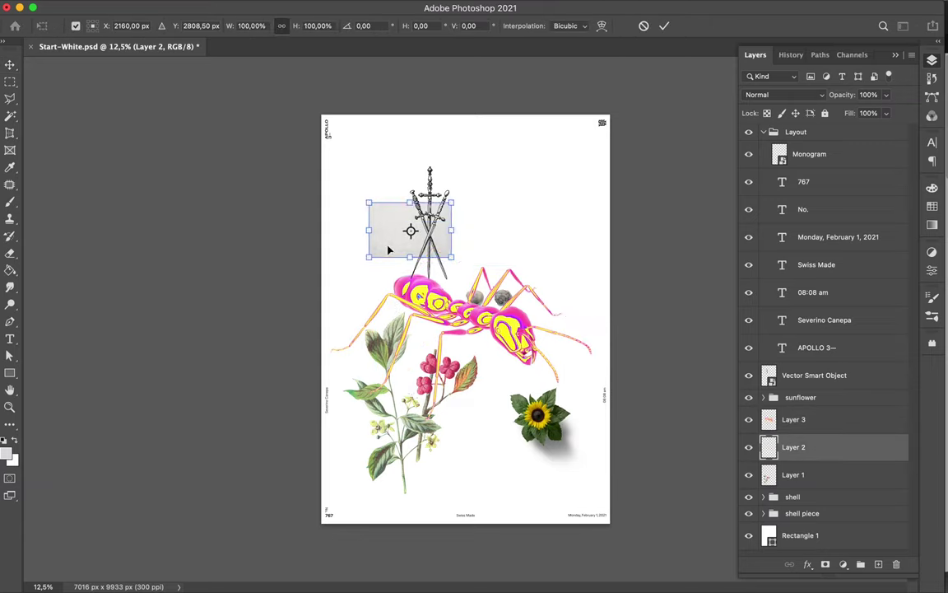
Duplicate the grey paper tile to the right and add a rotated copy lower right
key(Return)
drag(394, 239, 493, 238)
key(super+j)
key(super+t)
mouse_move(568, 271)
mouse_down()
mouse_move(502, 288)
mouse_move(585, 284)
mouse_move(475, 287)
mouse_up()
key(Return)
Group the grey tile layers into a Background group and expand it
shift+click(823, 530)
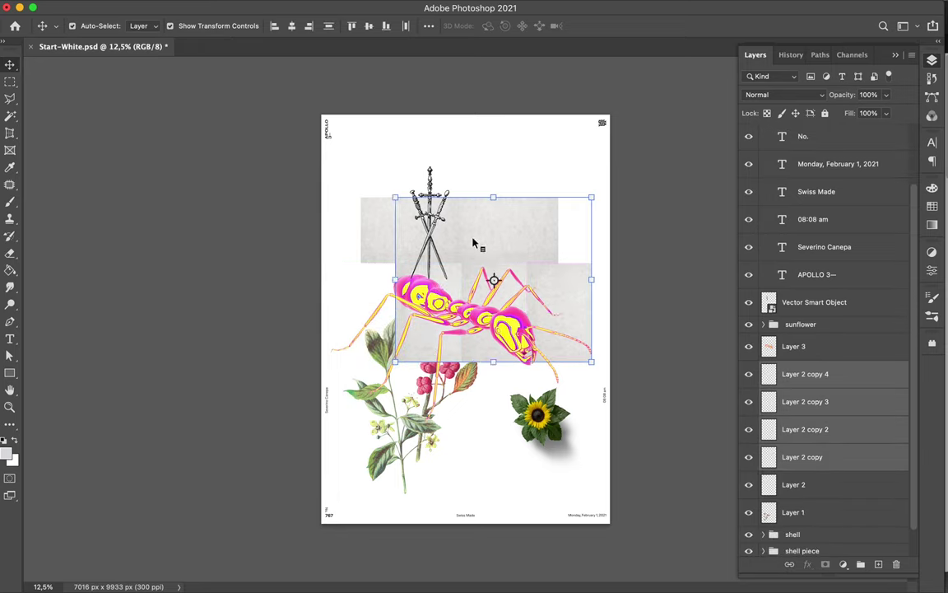
key(super+g)
click(763, 441)
Move the Layer 2 copy 6 tile up, then rotate a copy 90° and place it at the poster top
click(815, 458)
key(super+t)
mouse_move(434, 461)
mouse_down()
mouse_move(483, 461)
mouse_move(457, 397)
mouse_move(526, 397)
mouse_move(510, 488)
mouse_up()
key(Return)
drag(484, 366, 434, 454)
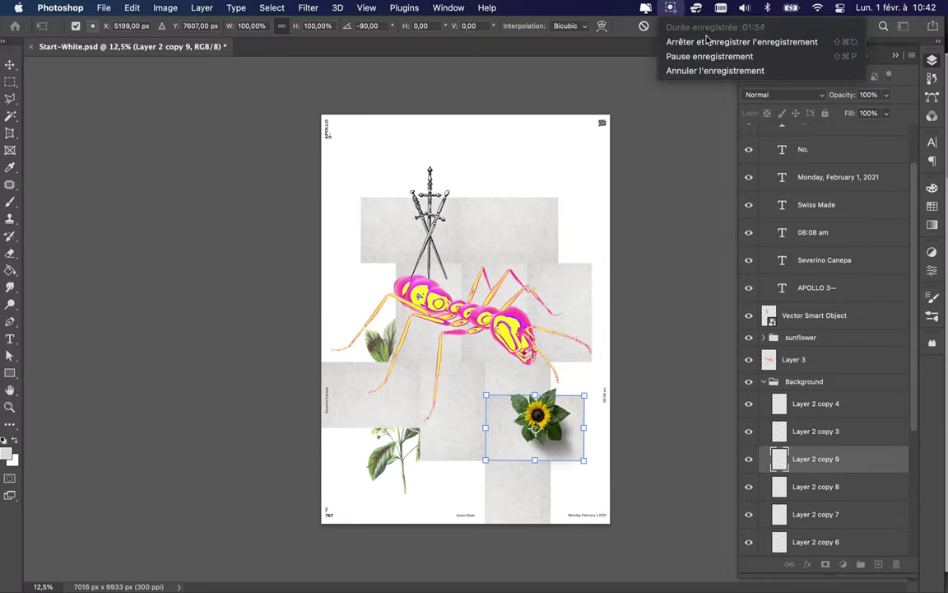
key(Return)
drag(496, 436, 405, 174)
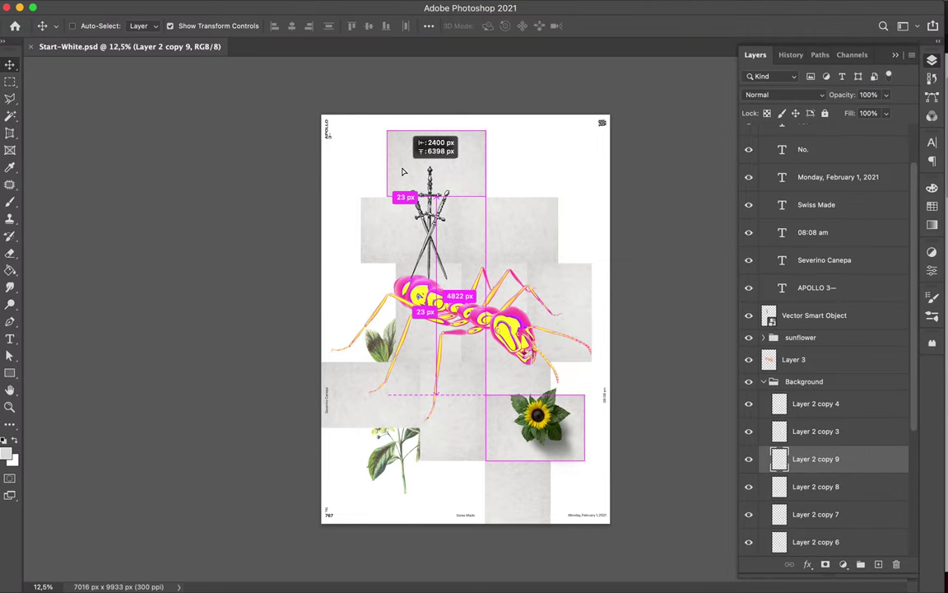
Duplicate the top tile to the right and rotate the copy 90°
alt+drag(465, 170, 523, 167)
key(ctrl+t)
drag(454, 128, 527, 122)
ctrl+click(582, 430)
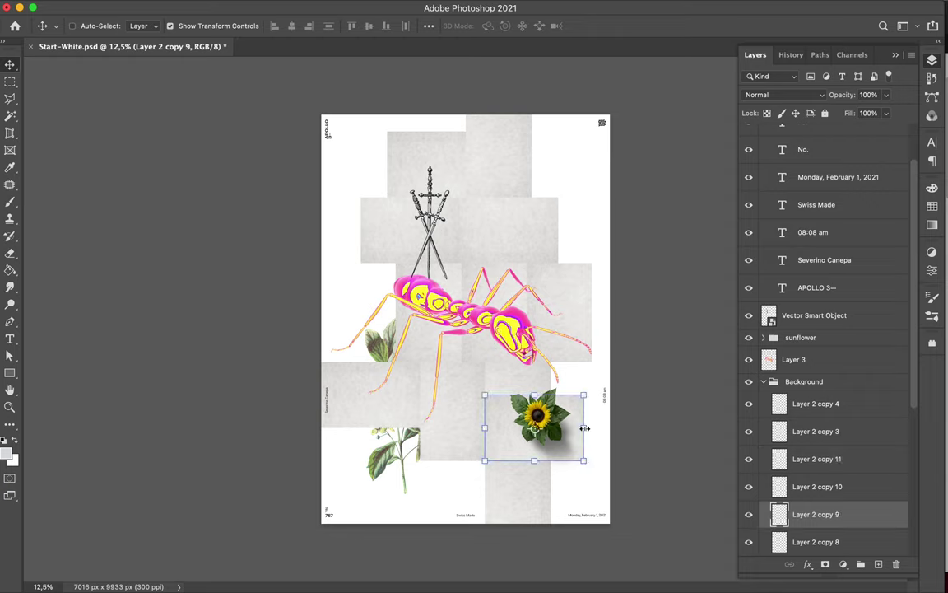
Zoom in on the poster and begin editing the 08:08 am time text
scroll(606, 416, up, 2)
key(t)
click(605, 412)
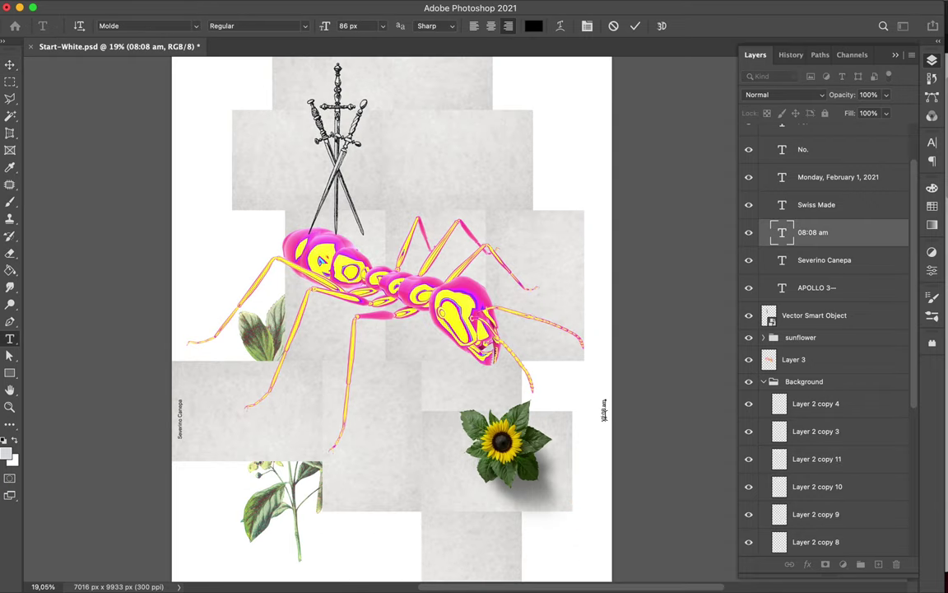
Set the time to 10:35 am and give the ant Levels of 33, 0.32 and 240
click(793, 359)
click(843, 564)
click(771, 318)
drag(742, 386, 761, 386)
drag(899, 386, 890, 386)
drag(820, 386, 865, 390)
Nudge the ant lower and shift its hue to blue and magenta with Hue/Saturation
click(931, 61)
click(823, 362)
drag(387, 297, 387, 313)
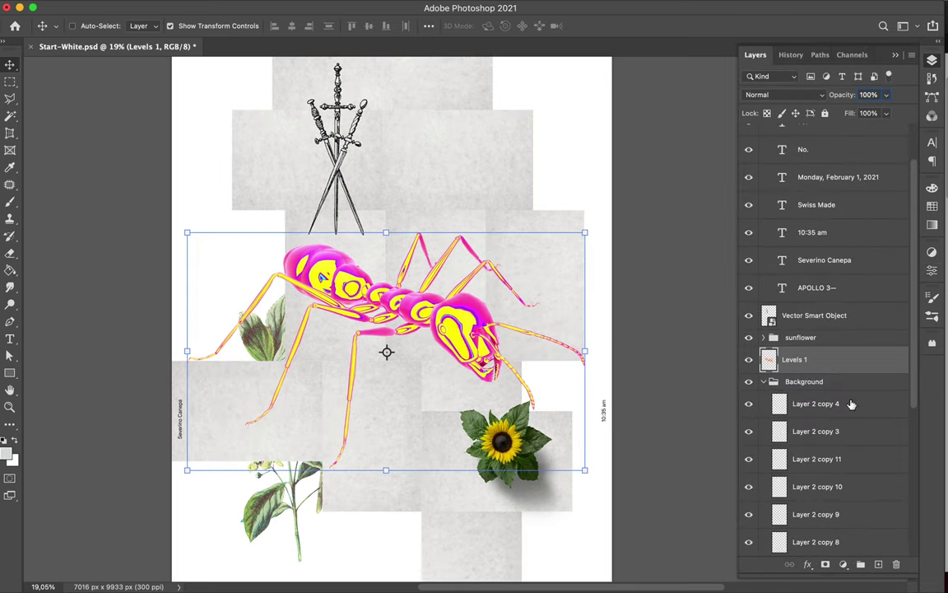
click(842, 564)
click(813, 347)
mouse_move(813, 348)
mouse_down()
mouse_move(730, 345)
mouse_move(878, 342)
mouse_move(745, 342)
mouse_up()
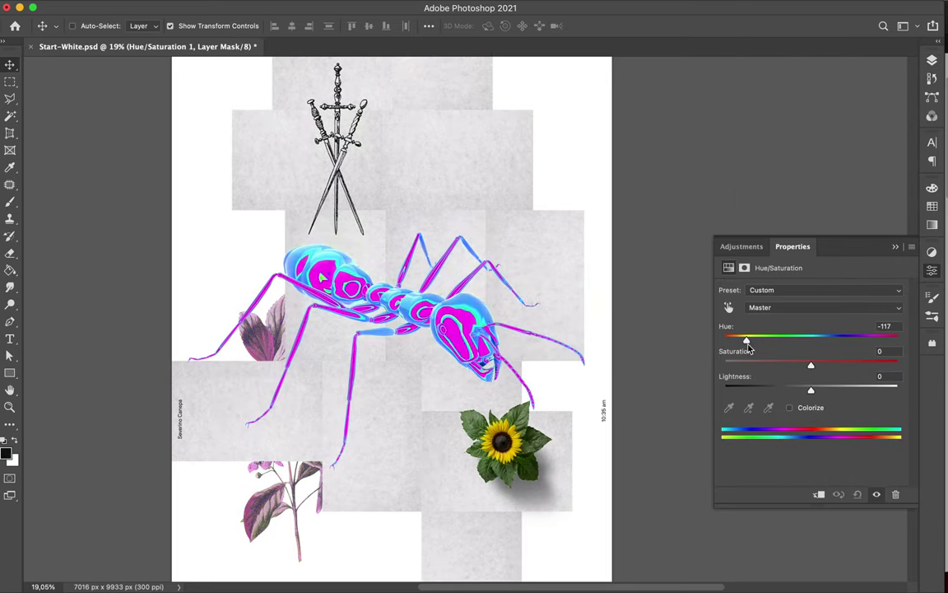
click(932, 60)
Duplicate the recoloured ant and set the copy to Multiply blending
key(ctrl+j)
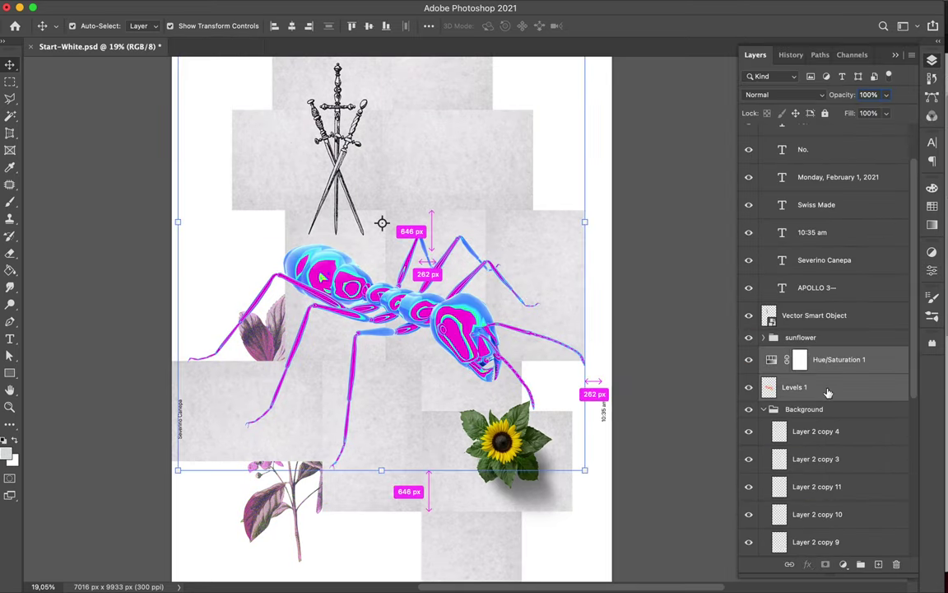
click(178, 31)
click(782, 95)
Fill the ant's outline with black on a new shadow layer
click(812, 141)
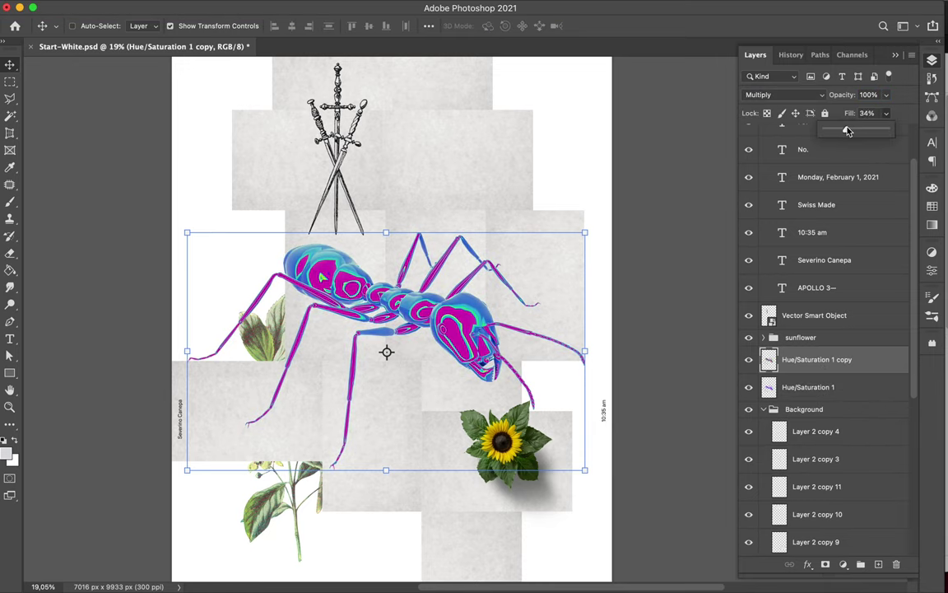
ctrl+click(769, 360)
click(878, 564)
key(g)
click(531, 321)
Gaussian Blur the black shadow, deselect, and move it below the ant copy
click(307, 9)
click(546, 196)
click(753, 74)
key(ctrl+d)
key(m)
drag(823, 360, 850, 394)
Warp the shadow, bending its left side and stretching its top-right corner upward
key(ctrl+t)
right_click(387, 349)
click(455, 402)
drag(337, 350, 268, 268)
mouse_move(540, 298)
mouse_down()
mouse_move(474, 84)
mouse_move(458, 175)
mouse_up()
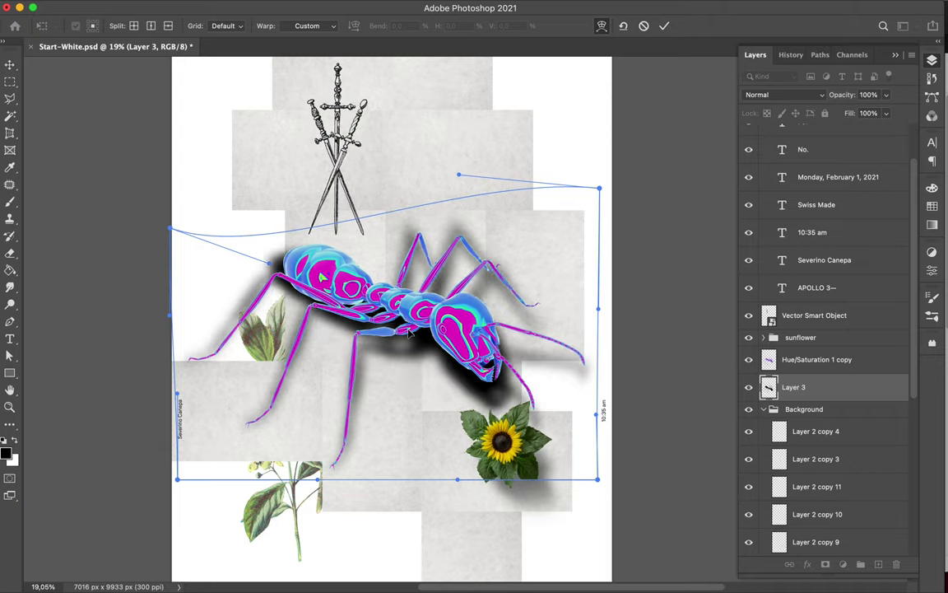
key(Return)
Reshape the shadow with Liquify and warp it down toward the sunflower
click(307, 7)
click(320, 130)
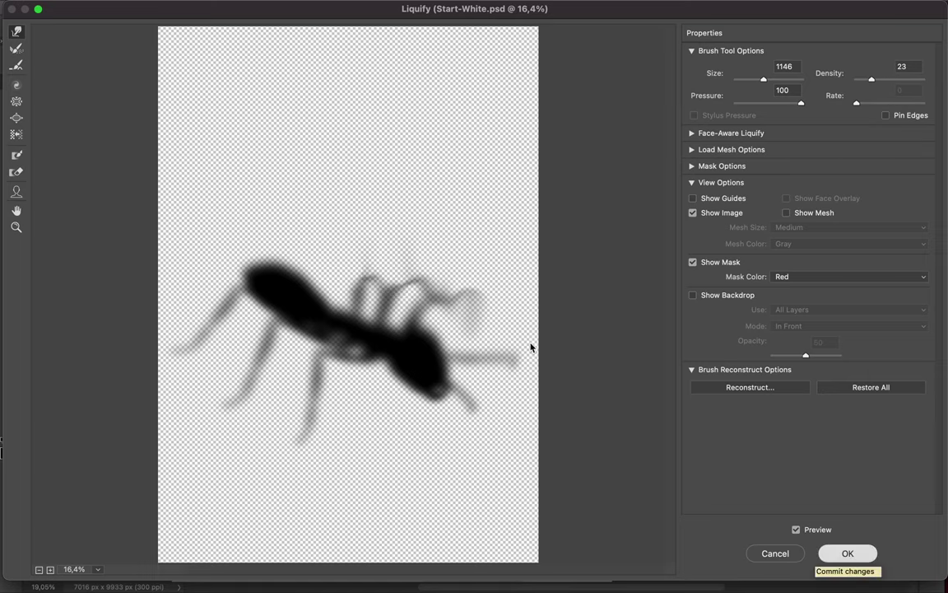
key(Return)
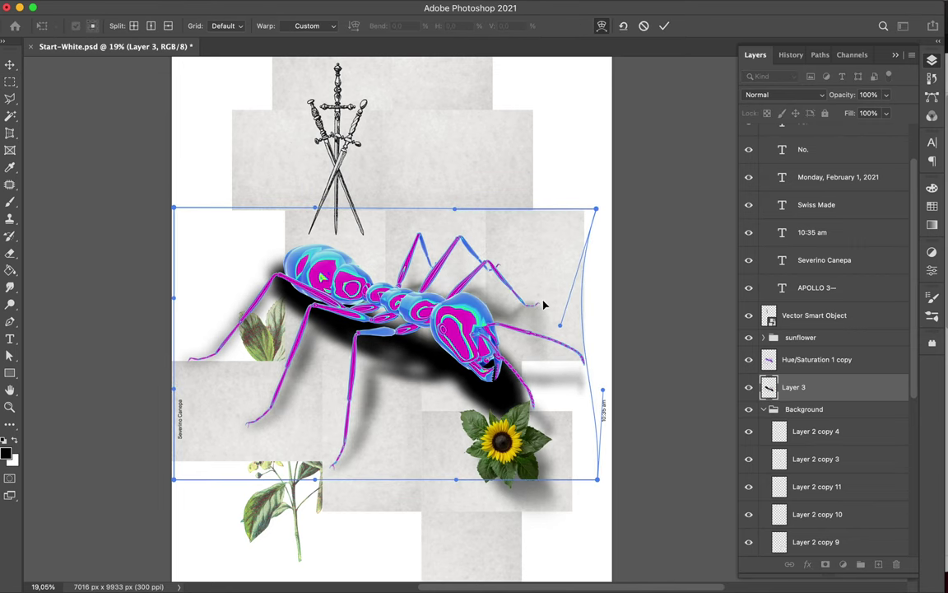
drag(543, 305, 534, 403)
drag(550, 304, 529, 297)
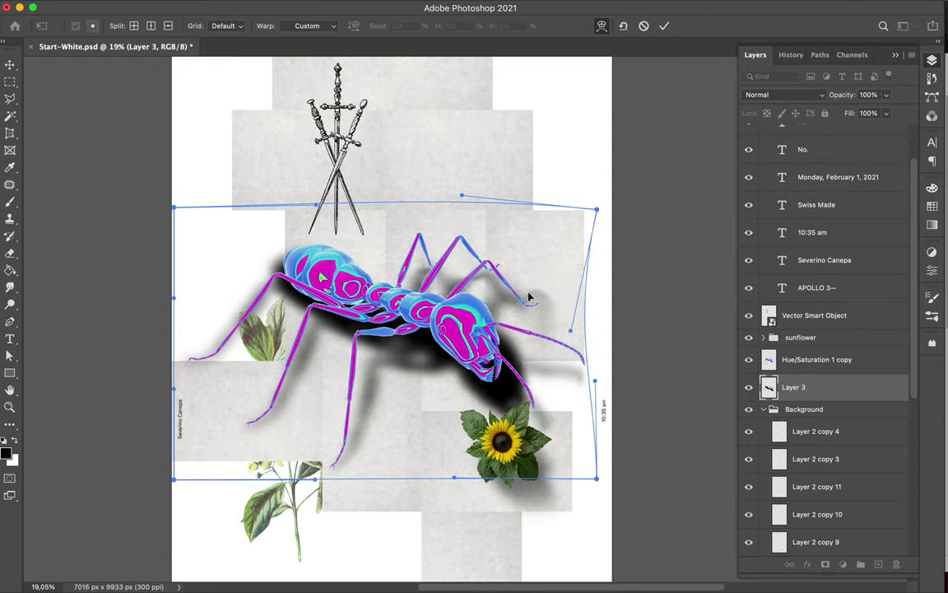
key(Return)
Link the ant copy with its shadow and collapse the Background group
key(e)
key(v)
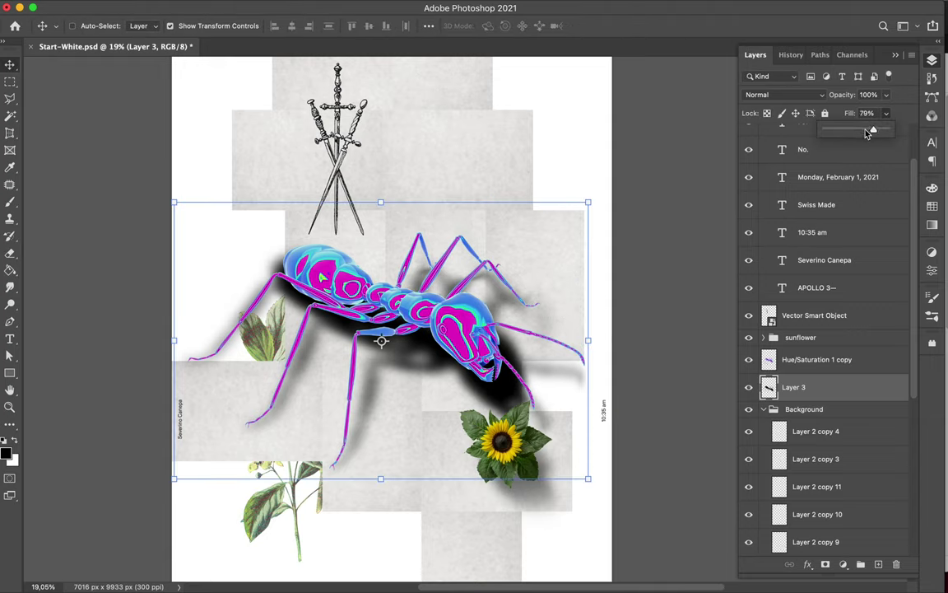
shift+click(817, 359)
right_click(816, 358)
click(673, 313)
click(763, 409)
click(800, 387)
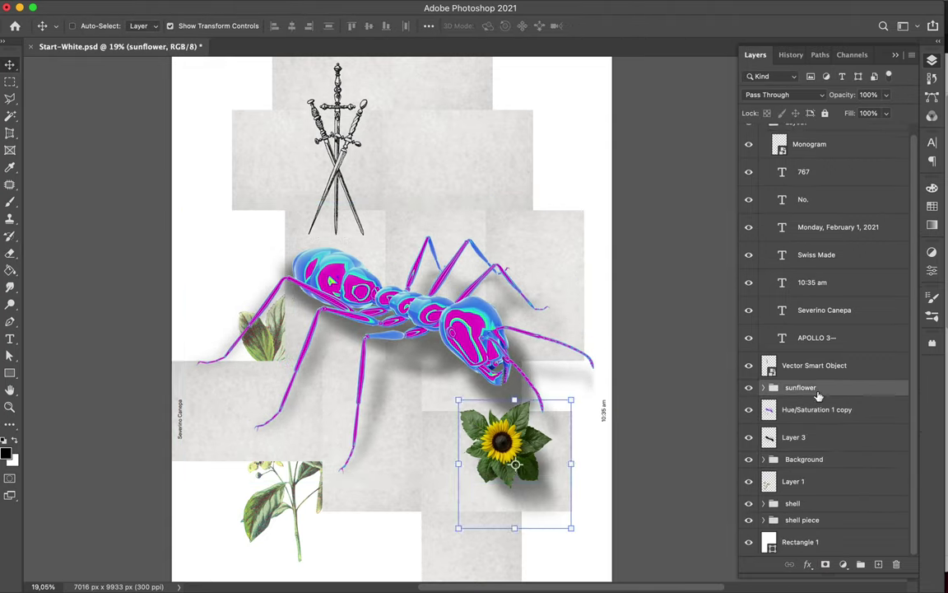
Move the shell upper left and add a 120% shell copy at the bottom right
drag(803, 449, 799, 513)
click(793, 486)
drag(366, 239, 251, 240)
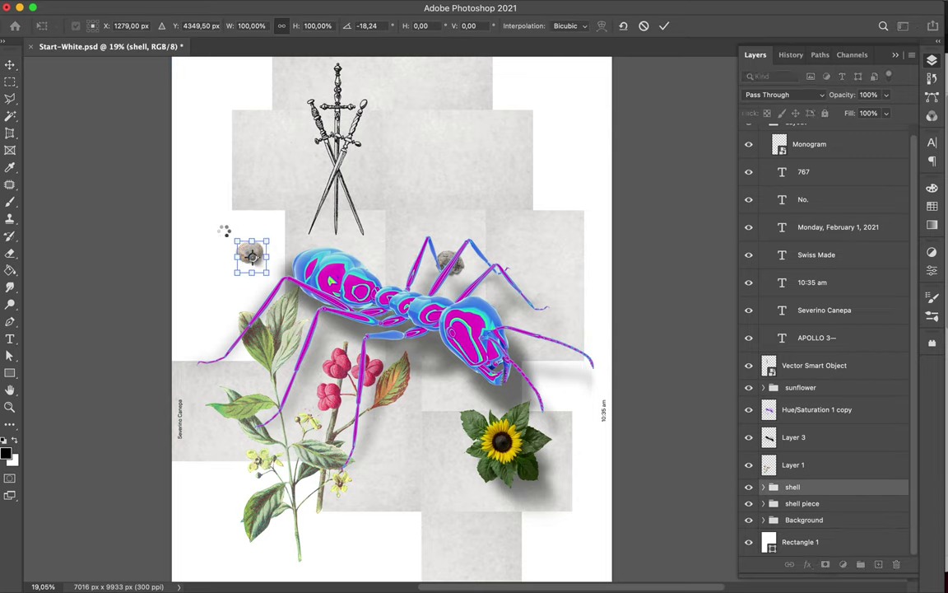
drag(242, 191, 520, 512)
key(ctrl+t)
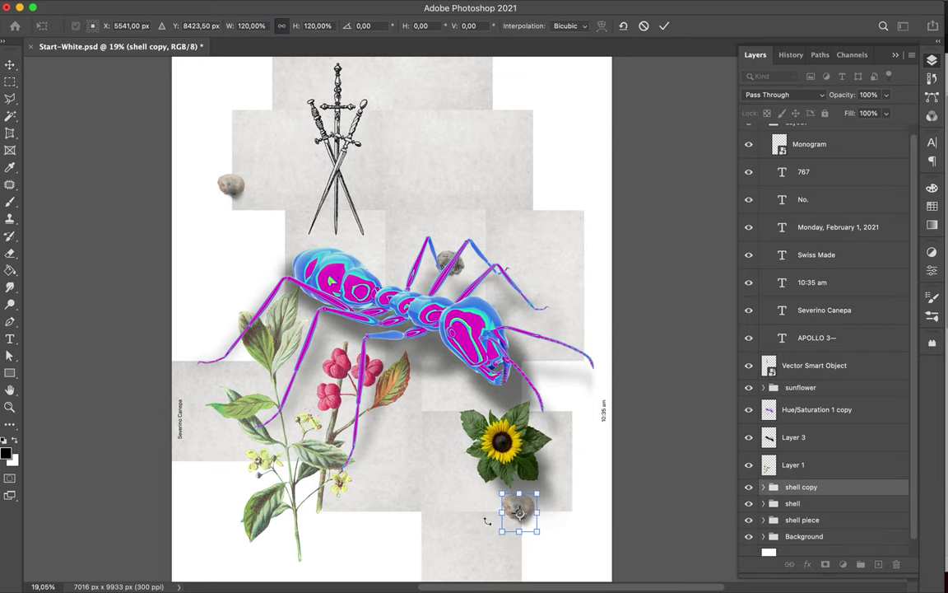
key(Return)
drag(520, 504, 555, 525)
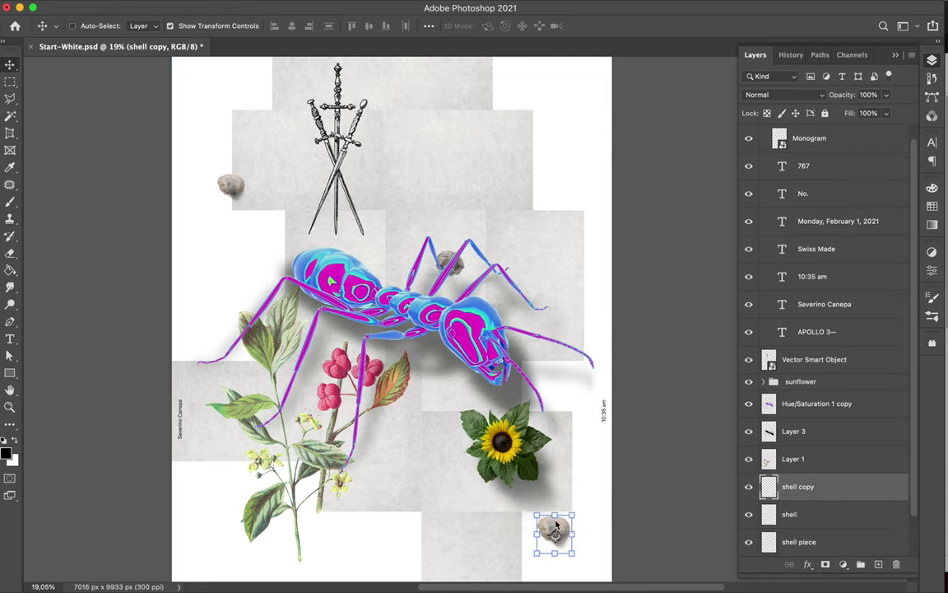
Move the flowering plant to the upper right and add a Hue/Saturation adjustment
drag(338, 370, 518, 157)
click(843, 564)
click(810, 385)
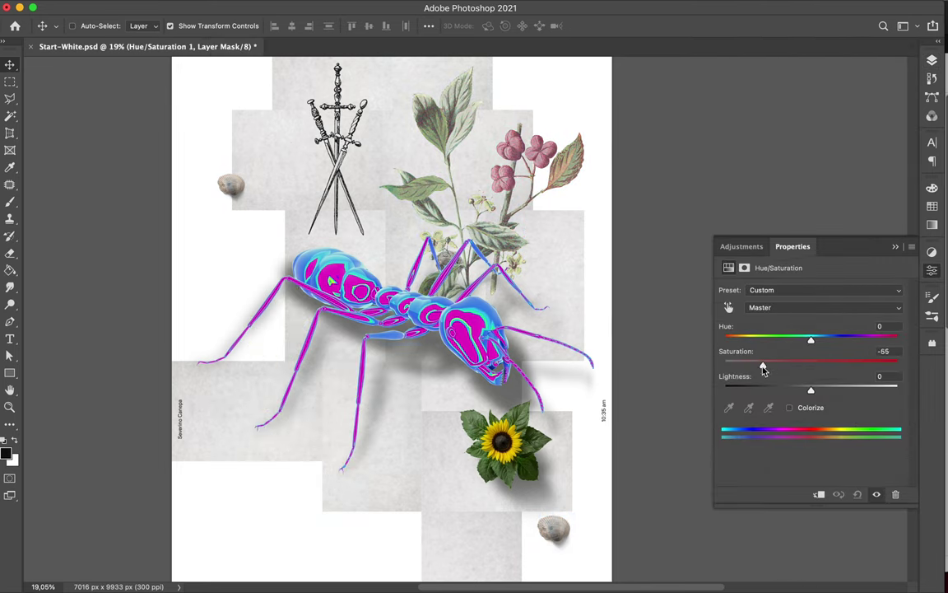
Set the plant's Hue/Saturation saturation to -89
key(v)
key(Return)
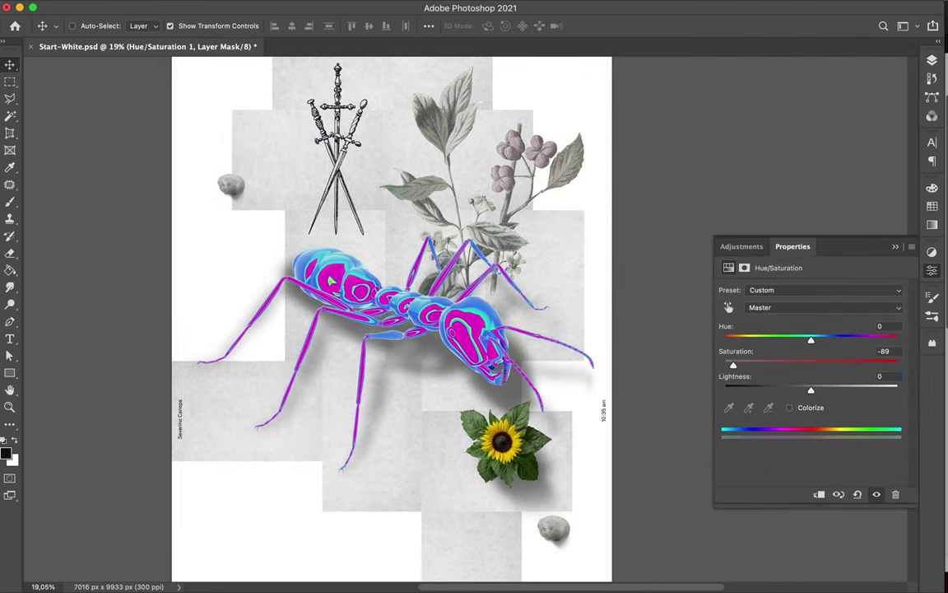
key(F7)
Move the sword layer lower in the stack, enlarge it, and set it to Screen
ctrl+click(344, 116)
drag(815, 137, 819, 360)
key(ctrl+t)
drag(437, 428, 474, 486)
key(Return)
click(782, 95)
click(761, 267)
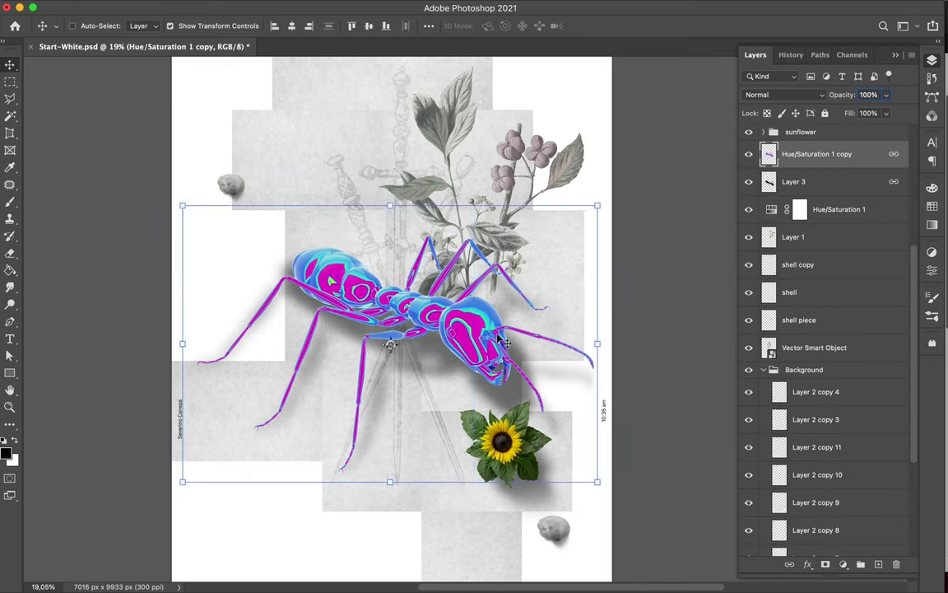
Nudge the ant lower and place ant copies at the right edge and top-left
drag(519, 301, 519, 334)
click(800, 258)
click(811, 182)
drag(401, 317, 454, 212)
click(132, 7)
click(156, 49)
mouse_move(354, 235)
mouse_down()
mouse_move(607, 306)
mouse_move(175, 128)
mouse_move(231, 131)
mouse_up()
key(ctrl+t)
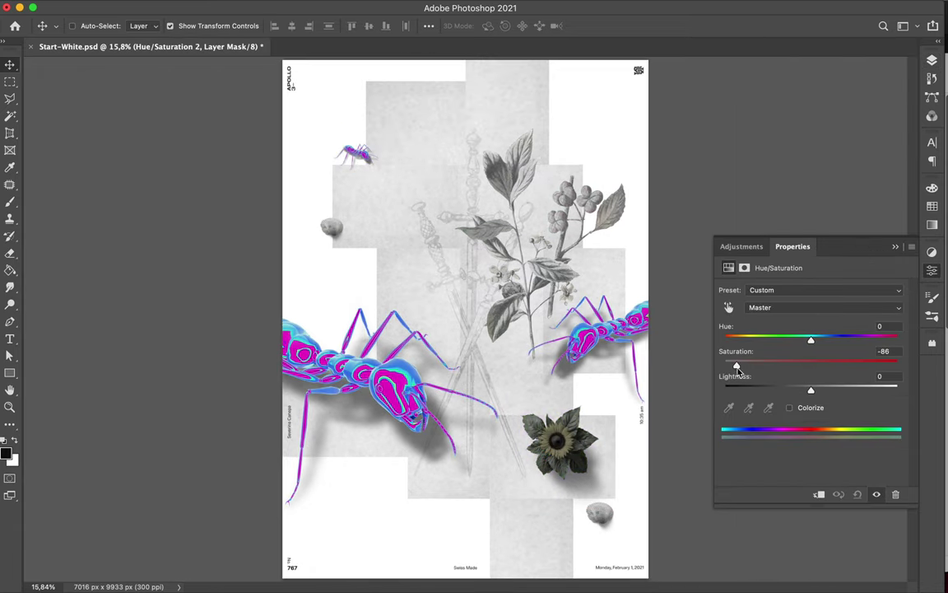
Adjust the sunflower's lightness and move the flowering plant up and right
mouse_move(810, 390)
mouse_down()
mouse_move(872, 389)
mouse_move(847, 389)
mouse_up()
click(931, 60)
click(797, 348)
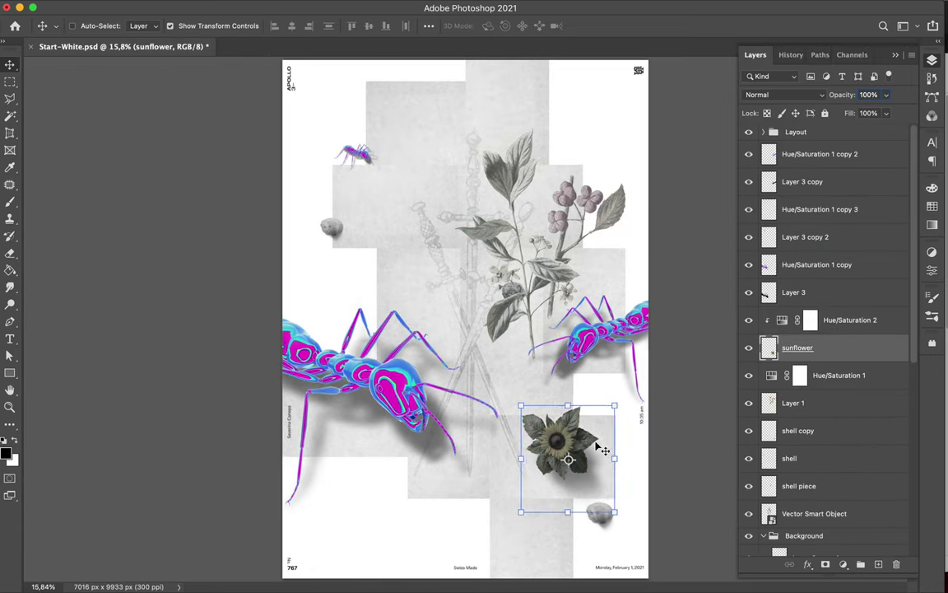
mouse_move(488, 364)
mouse_down()
mouse_move(504, 298)
mouse_move(473, 317)
mouse_move(403, 222)
mouse_up()
Scale the big ant up and nudge it slightly right and down
click(513, 291)
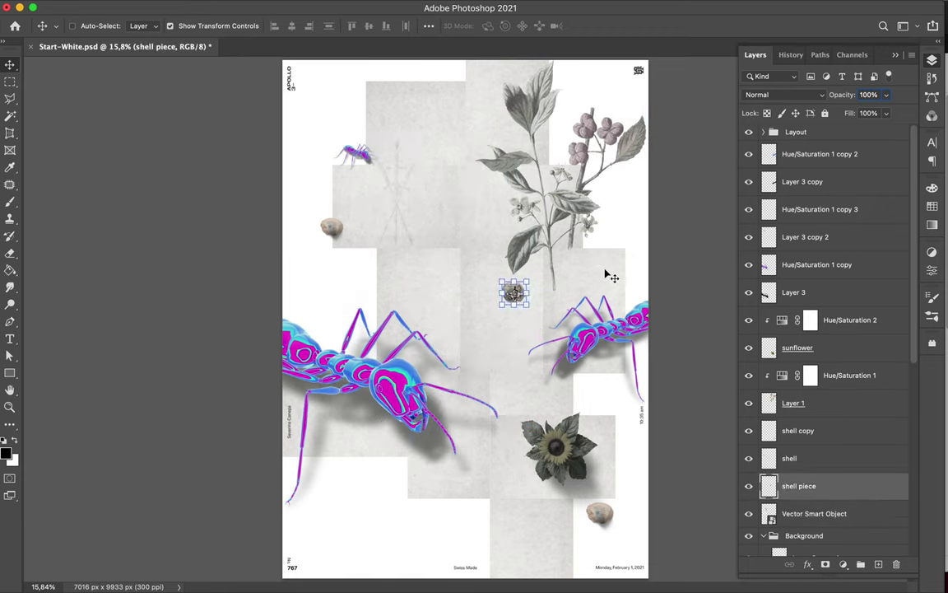
click(387, 354)
key(ctrl+t)
drag(500, 511, 535, 535)
key(Return)
drag(416, 384, 436, 393)
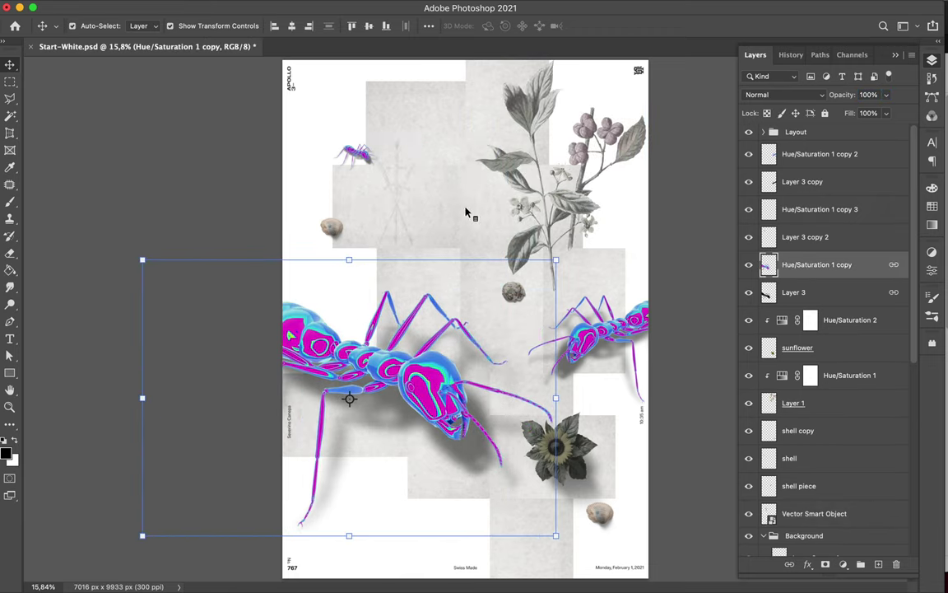
Move the plant bottom-left, the sunflower down-left, and the shell beside the sunflower
click(555, 449)
key(ctrl+t)
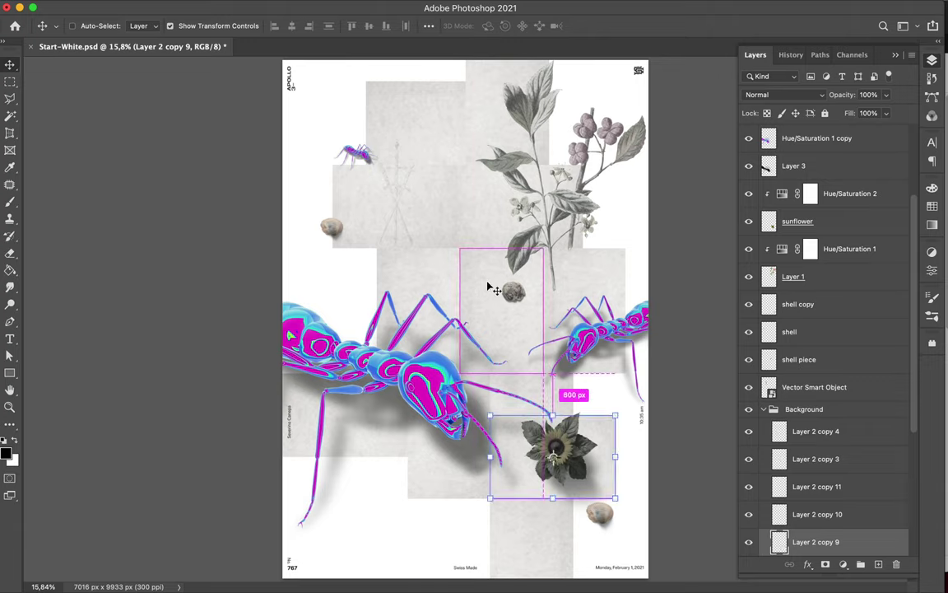
drag(488, 287, 313, 576)
drag(576, 452, 465, 533)
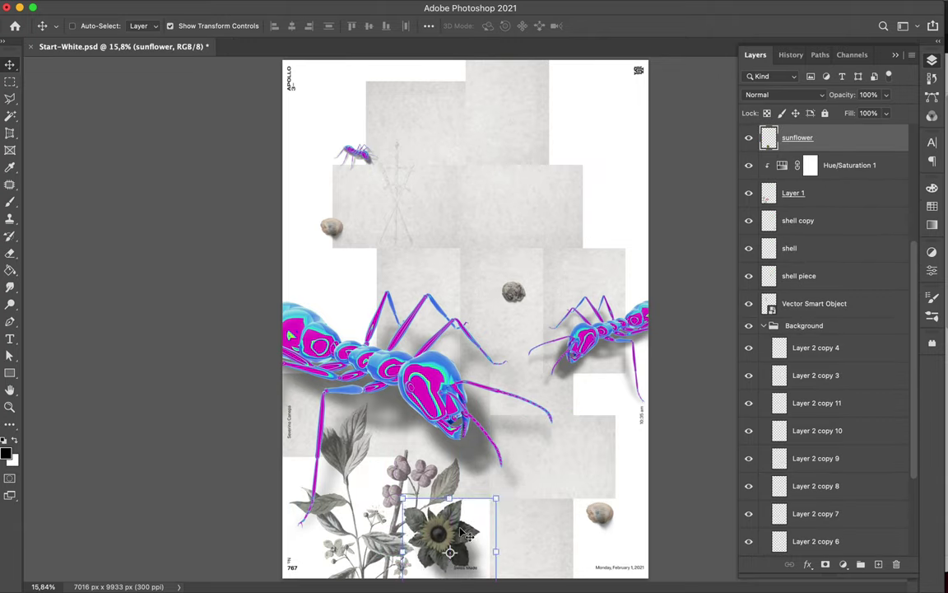
drag(605, 518, 469, 496)
Move the faint sketch drawing and a small ant copy down near the bottom
ctrl+click(514, 292)
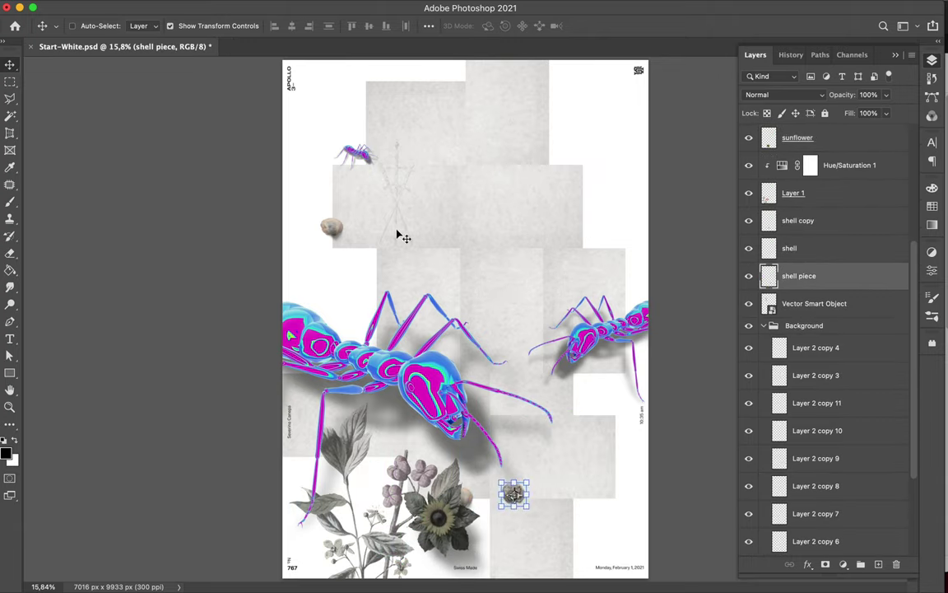
drag(399, 236, 478, 226)
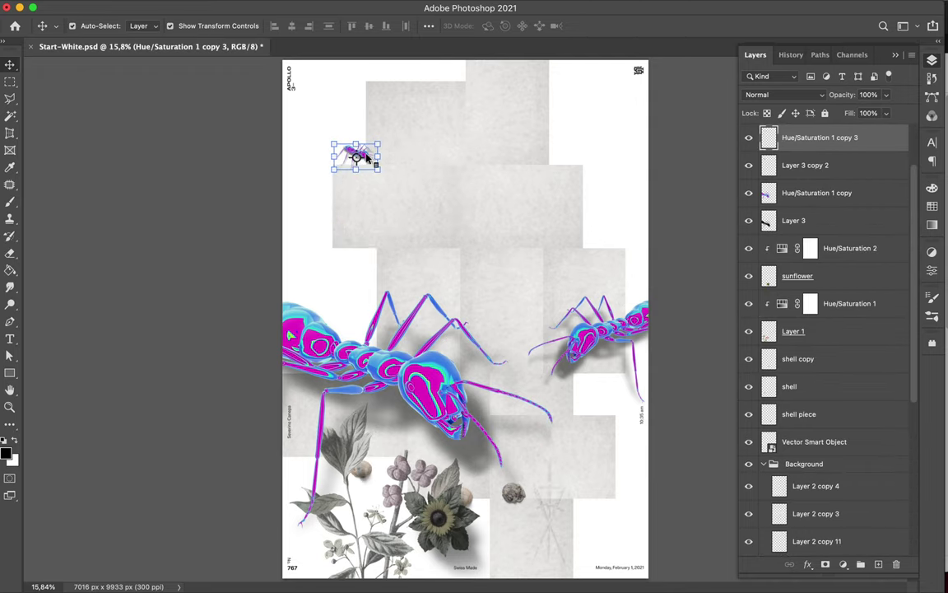
drag(381, 158, 544, 540)
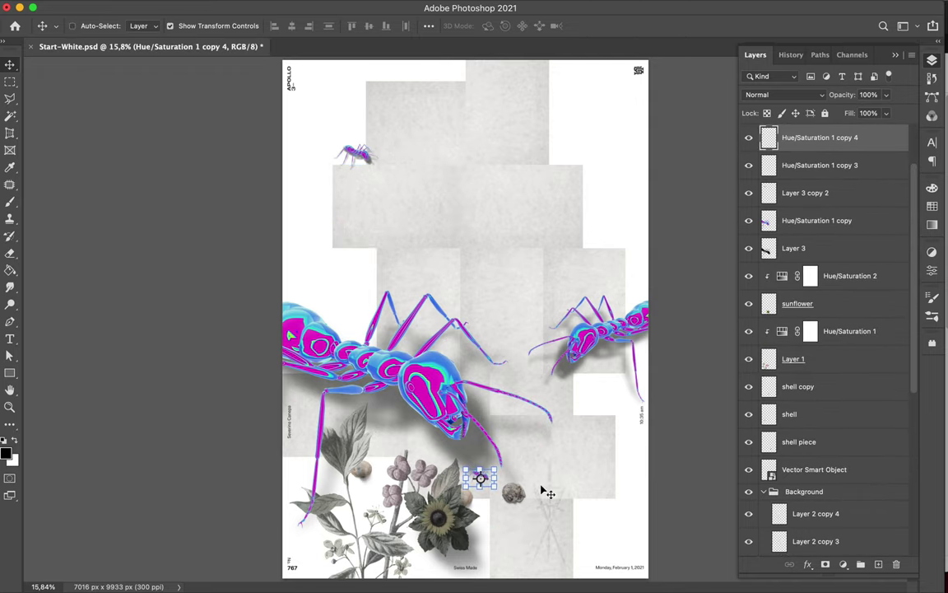
click(425, 205)
Move the two top grey tiles down and send Layer 2 copy 3 lower in the stack
click(502, 107)
shift+click(449, 129)
drag(449, 129, 455, 238)
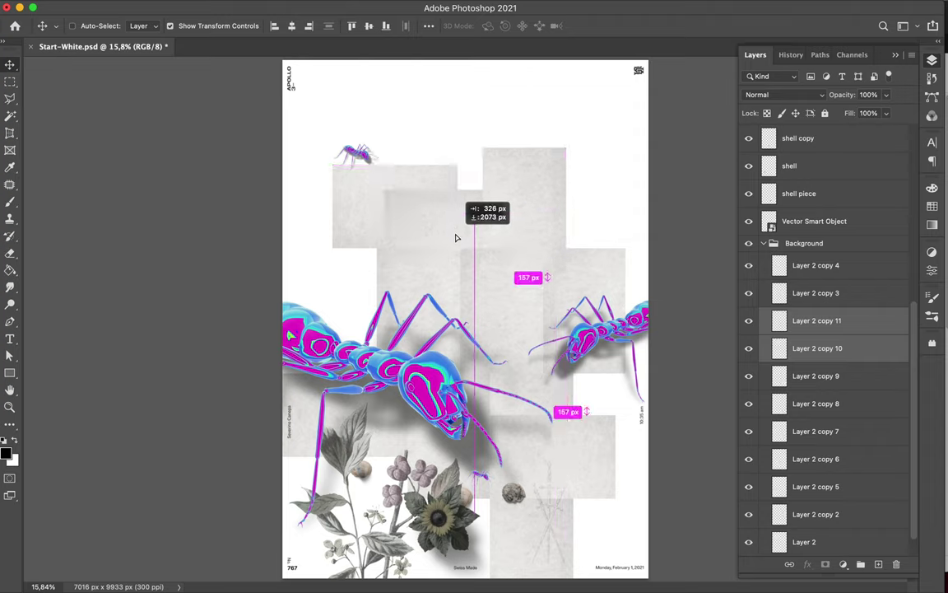
click(478, 307)
key(ctrl+bracketleft)
key(ctrl+bracketleft)
key(ctrl+bracketleft)
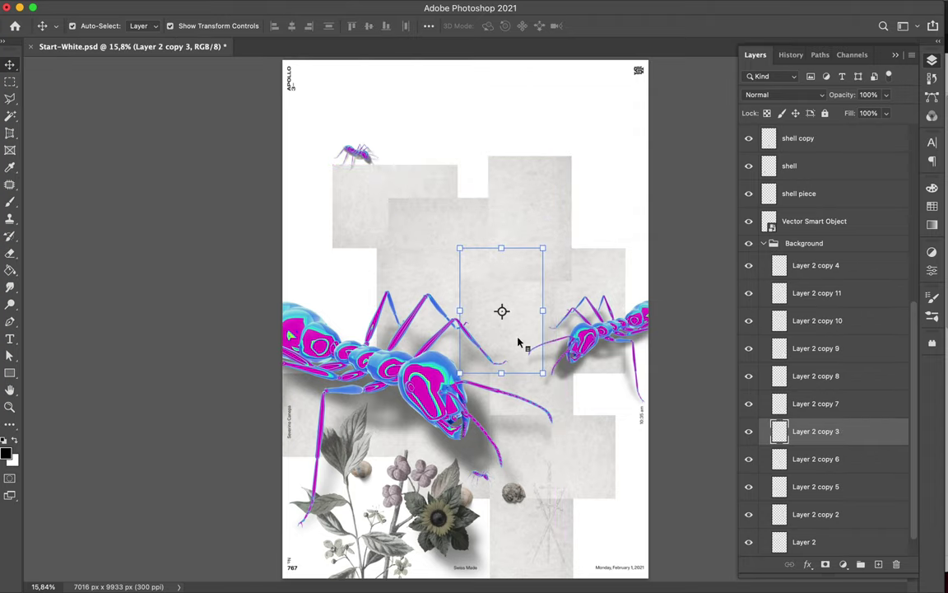
Delete the sunflower layer, then restore it with undo
click(444, 519)
key(Delete)
click(513, 493)
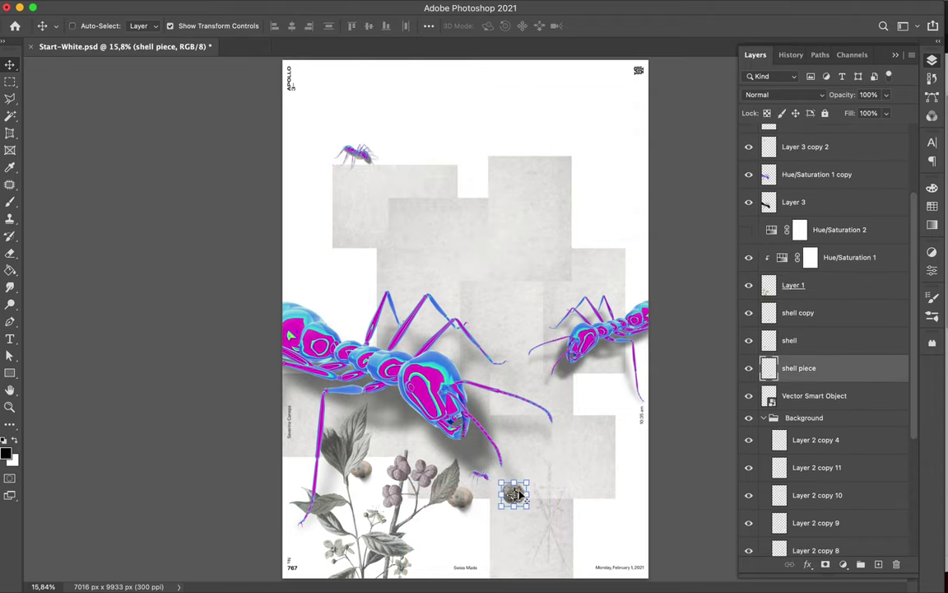
key(ctrl+z)
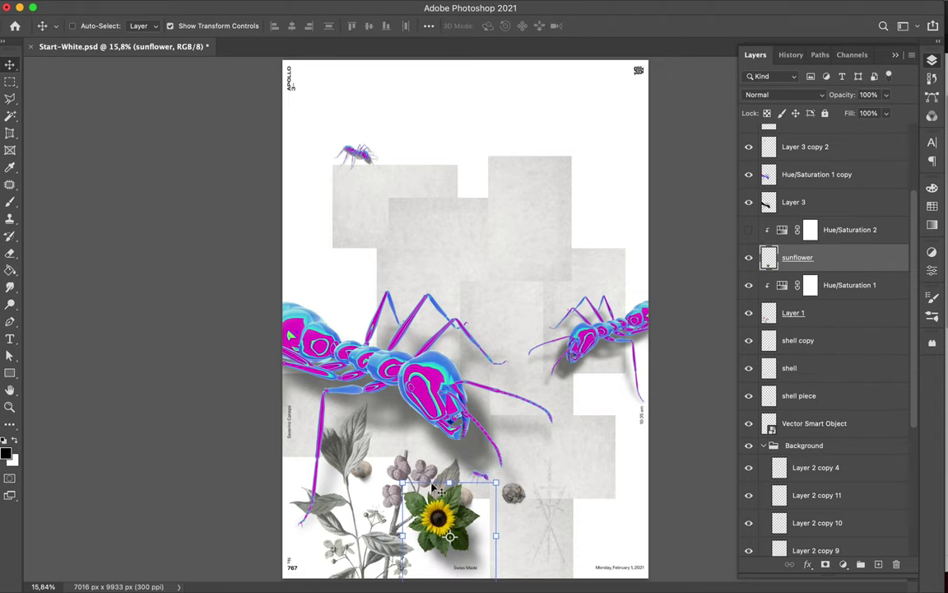
Shrink the top grey tile, duplicate it as Layer 2 copy 12, and select the small top-left ant
ctrl+click(519, 186)
drag(571, 279, 495, 165)
key(Return)
ctrl+click(363, 161)
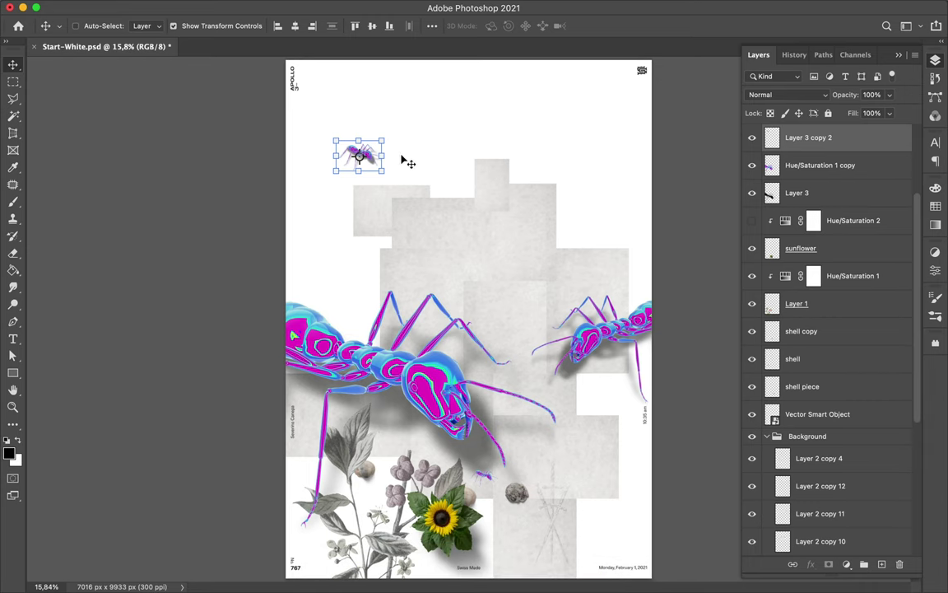
ctrl+click(337, 169)
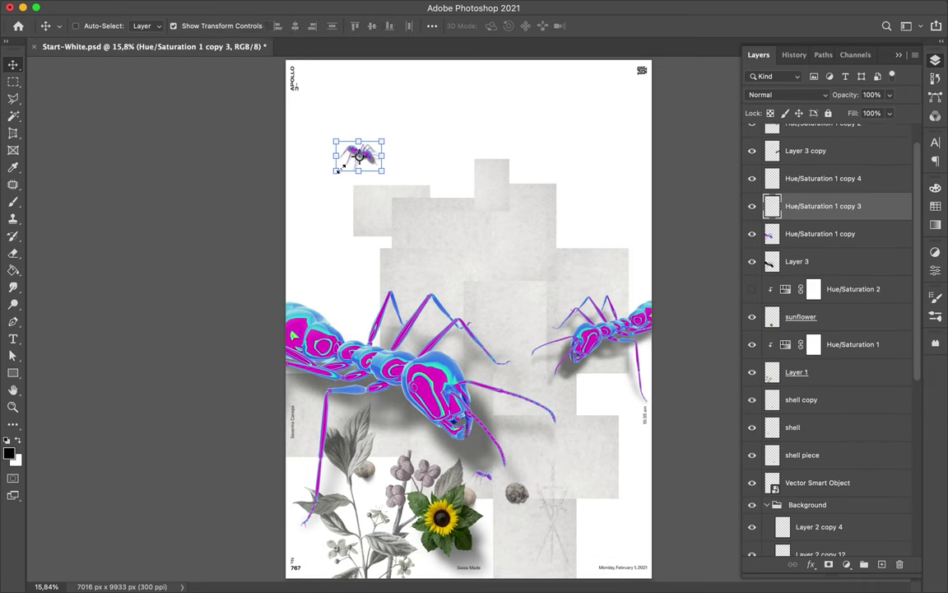
Add the 'PSYCHEDELIC ANT' title and move the plant to the upper right
click(418, 174)
key(Escape)
key(v)
mouse_move(350, 473)
mouse_down()
mouse_move(551, 177)
mouse_move(531, 210)
mouse_up()
Select the piece beside the small ant and drag a duplicate of it aside
click(494, 185)
click(609, 168)
click(576, 346)
click(421, 251)
drag(421, 251, 379, 272)
key(ctrl+t)
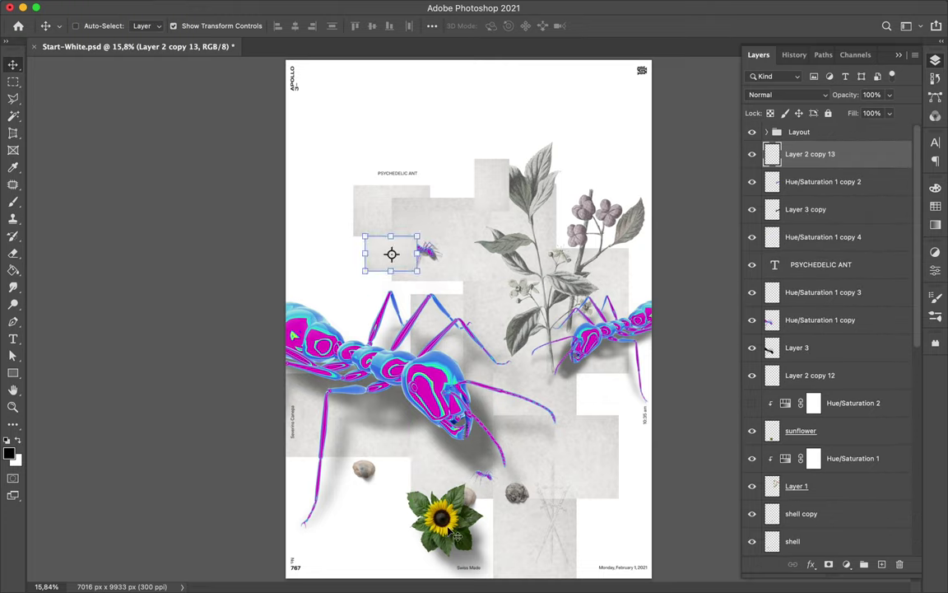
Move the sunflower and the plant down to the lower left
drag(457, 536, 397, 423)
drag(535, 263, 346, 494)
click(383, 441)
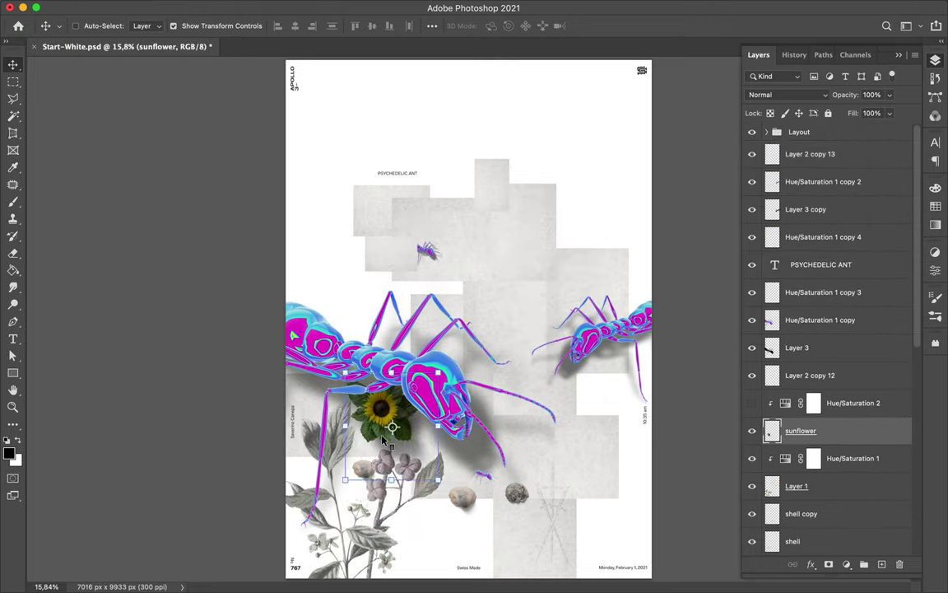
drag(383, 440, 414, 553)
Place a scaled, rotated plant copy at top right and shorten the title to PSYCHEDELIC
key(ctrl+t)
mouse_move(362, 511)
mouse_down()
mouse_move(518, 156)
mouse_move(586, 163)
mouse_up()
mouse_move(584, 58)
mouse_down()
mouse_move(613, 95)
mouse_move(580, 117)
mouse_up()
key(Return)
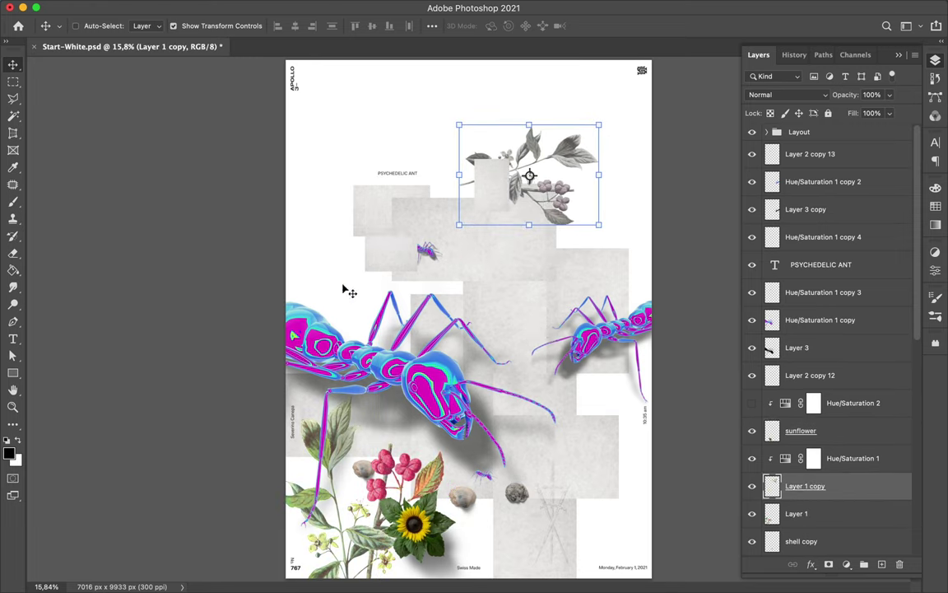
double_click(393, 174)
key(BackSpace)
key(BackSpace)
key(BackSpace)
Enlarge the title and set it in 1906 French News, Normal style
key(ctrl+t)
drag(429, 177, 659, 206)
click(853, 162)
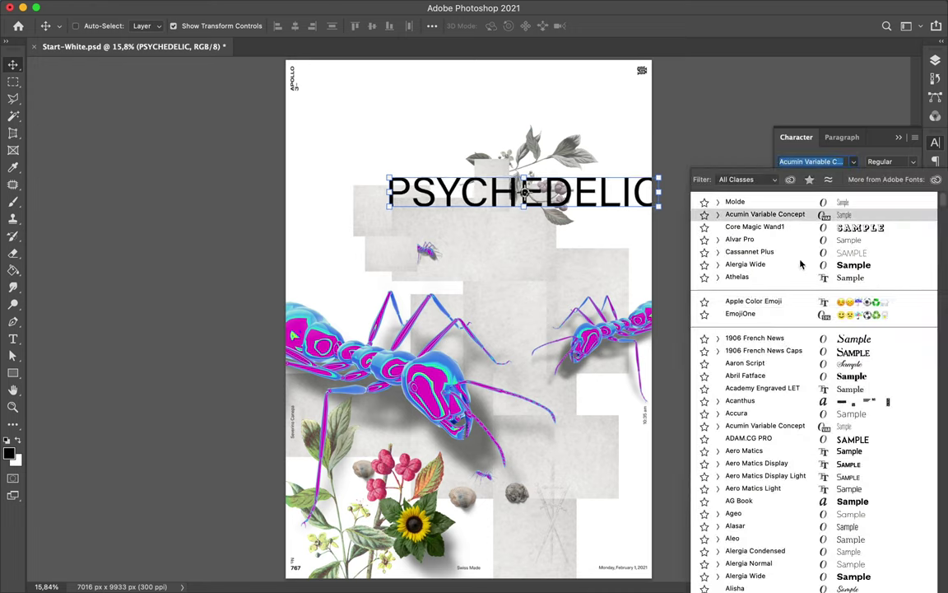
click(755, 337)
click(879, 162)
click(906, 155)
Rotate the title vertically along the left edge and place a copy at bottom right
key(ctrl+t)
drag(587, 179, 418, 41)
key(Return)
drag(423, 201, 318, 110)
drag(340, 146, 612, 516)
Make the title text dark grey after sampling other poster colours
click(901, 219)
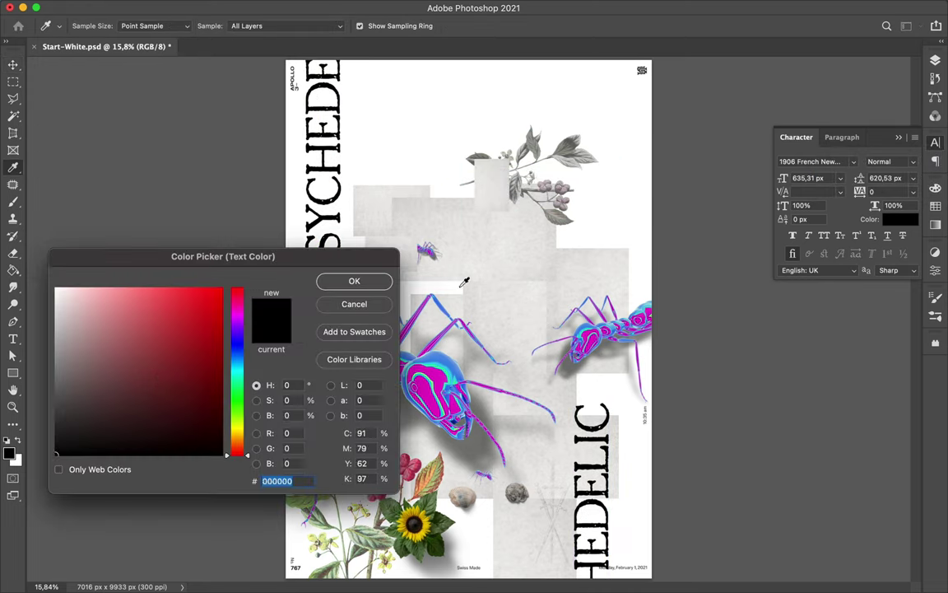
key(Return)
key(v)
click(900, 219)
click(385, 470)
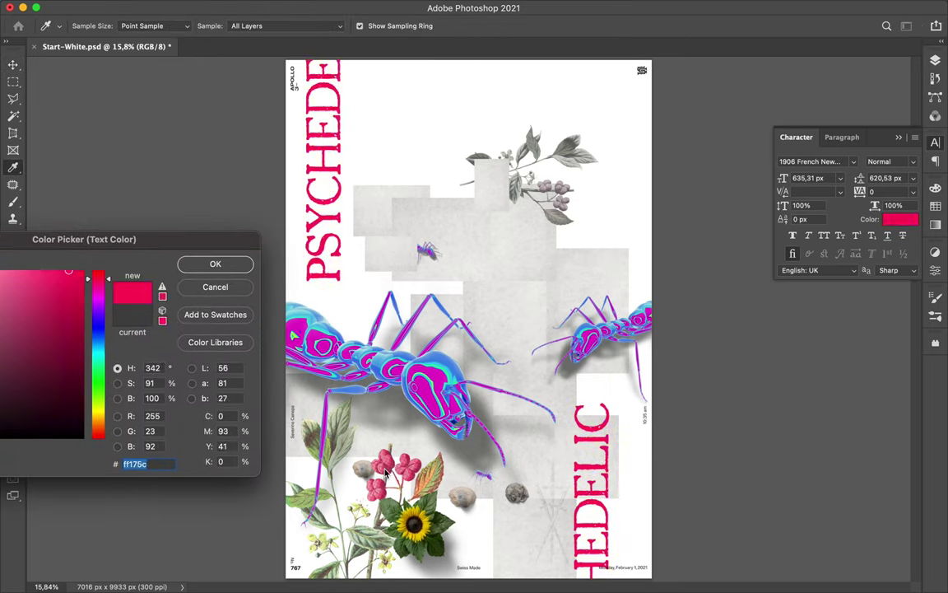
drag(451, 359, 434, 499)
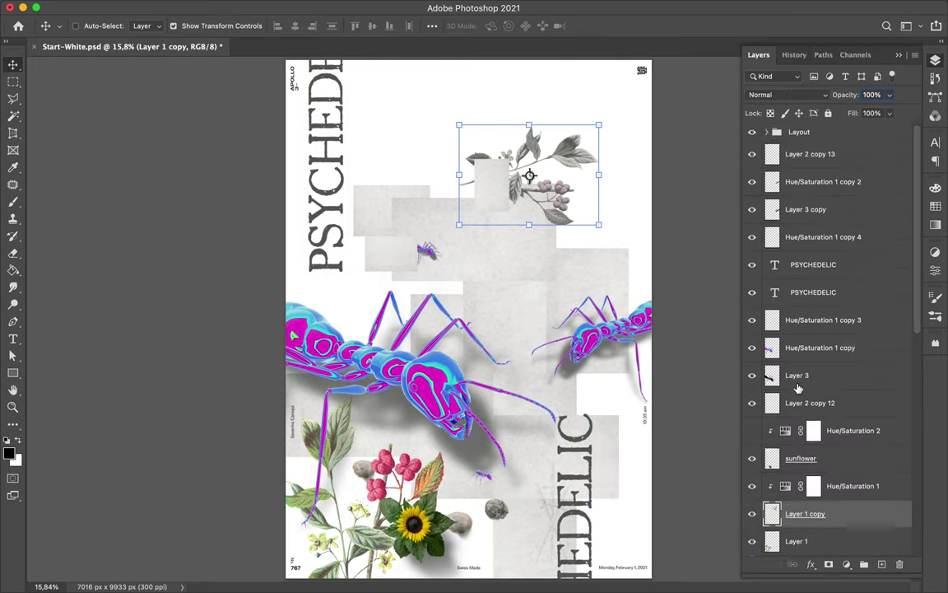
Settle the sunflower at the bottom, shift the big ant left, and select the small ant
drag(457, 576, 448, 492)
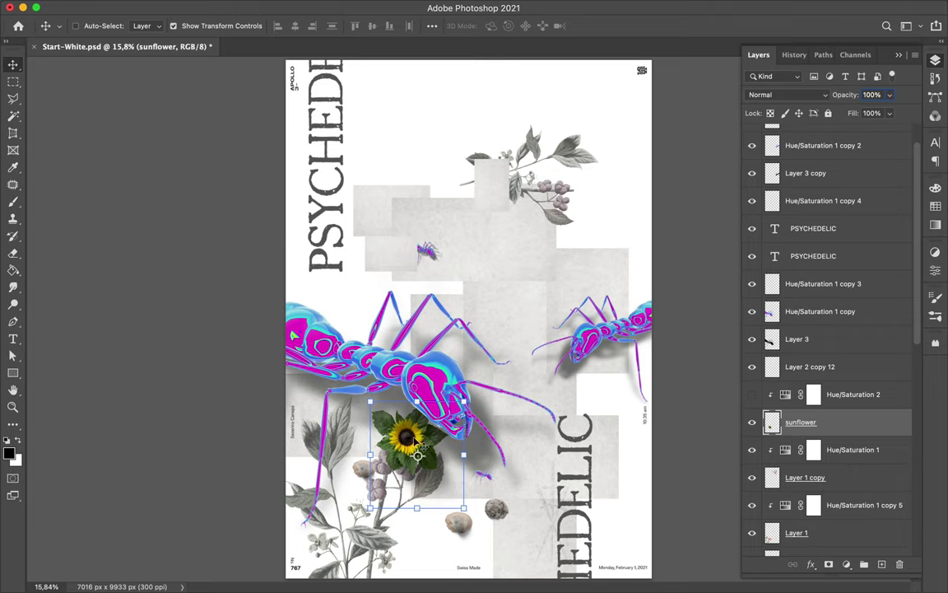
drag(418, 453, 421, 543)
mouse_move(402, 386)
mouse_down()
mouse_move(408, 402)
mouse_move(396, 405)
mouse_up()
click(483, 478)
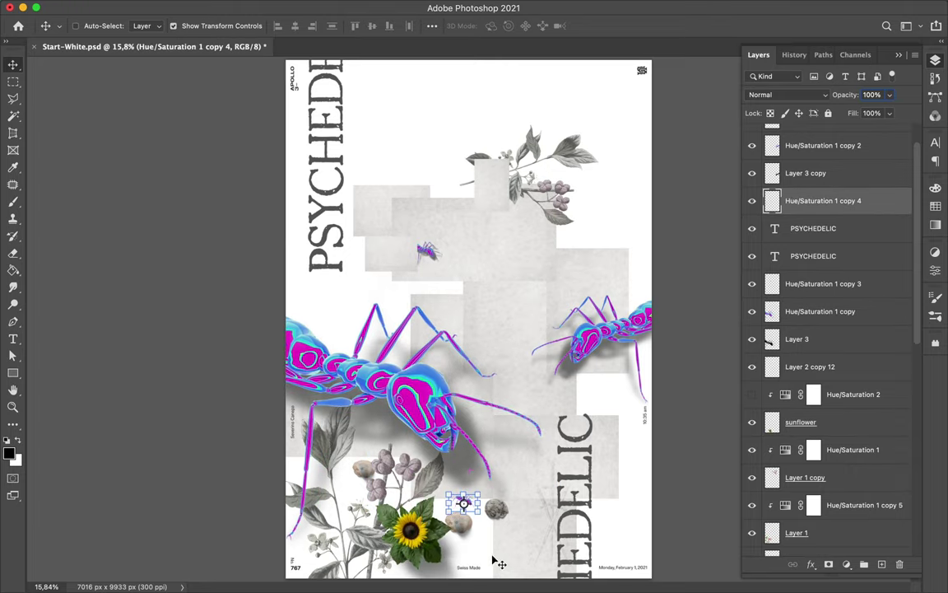
Duplicate the title as a horizontal bold 'ANT' heading on the right side
key(ctrl+j)
key(ctrl+t)
drag(790, 272, 741, 214)
text(ANT)
mouse_move(576, 272)
mouse_down()
mouse_move(599, 259)
mouse_move(585, 250)
mouse_up()
click(935, 141)
click(889, 161)
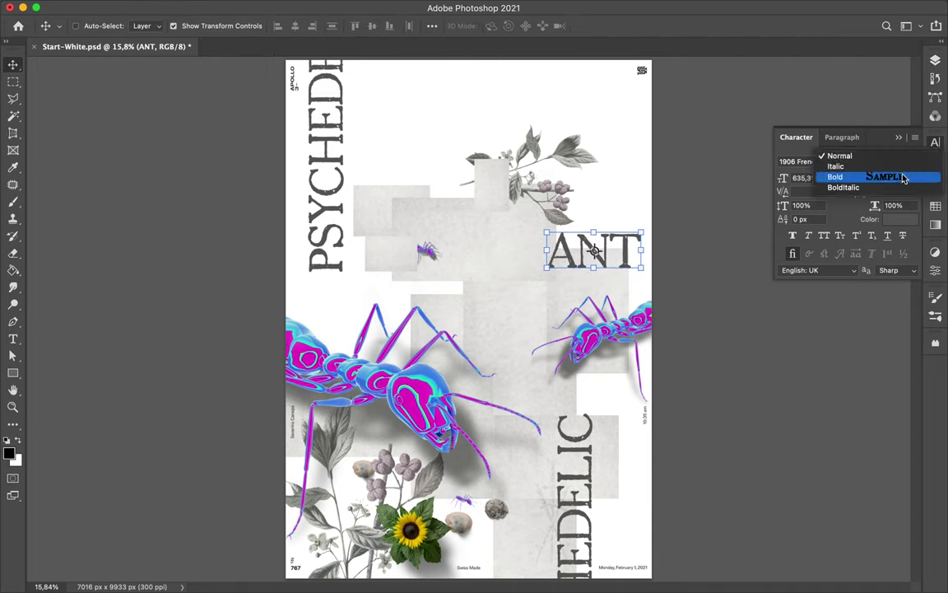
Slide PSYCHEDELIC along the left edge and move the bottom EDELIC text into place
mouse_move(358, 288)
mouse_down()
mouse_move(371, 305)
mouse_move(363, 319)
mouse_up()
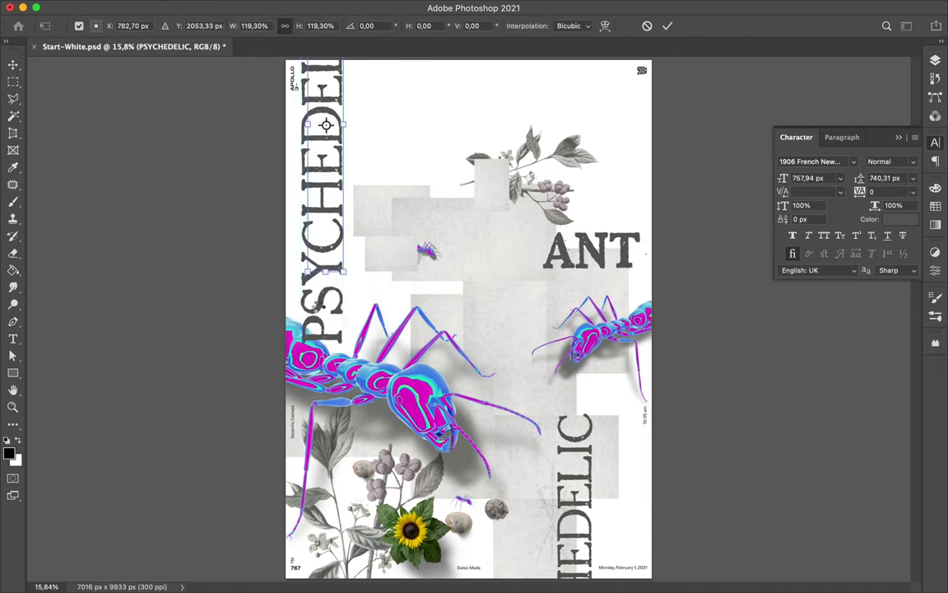
key(Return)
key(F7)
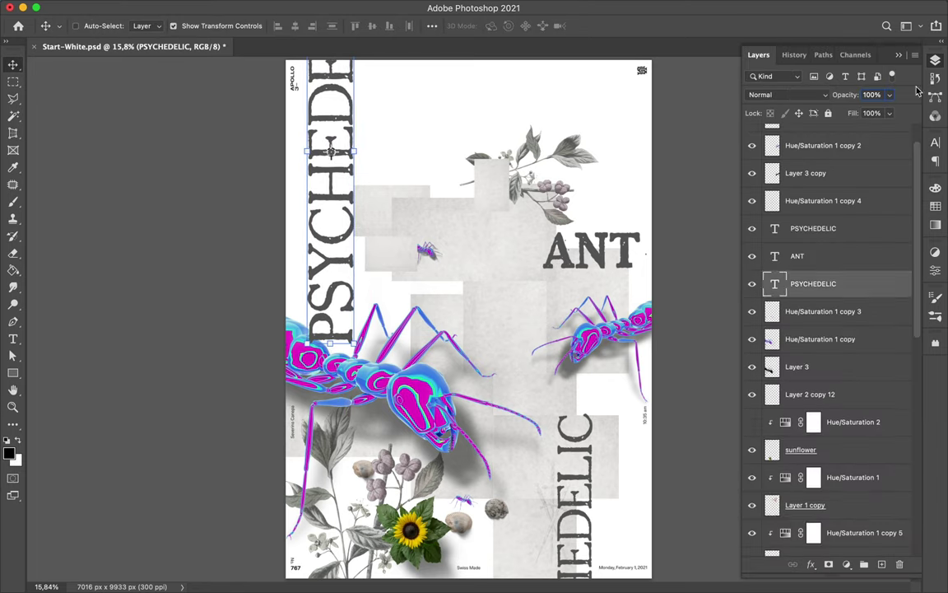
drag(573, 429, 579, 445)
Nudge the ANT text slightly right and raise the right-hand ant
ctrl+click(593, 251)
key(ctrl+t)
drag(593, 251, 617, 251)
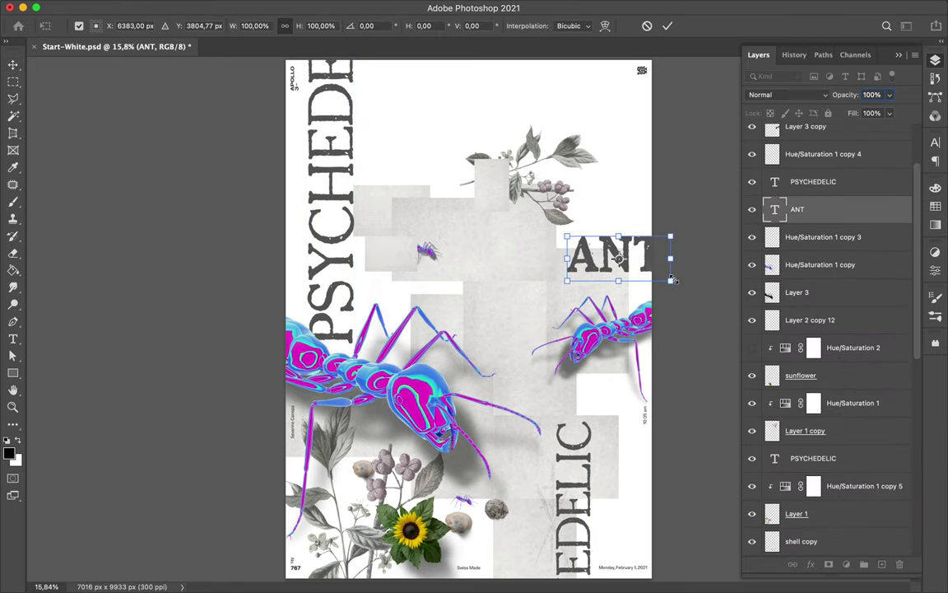
key(Return)
ctrl+click(634, 335)
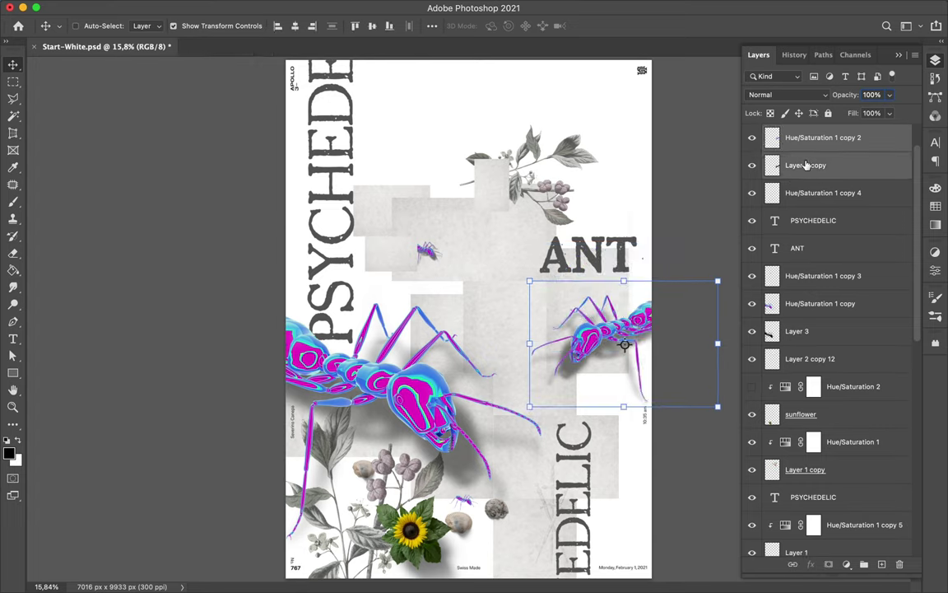
drag(634, 302, 627, 247)
Create a '#5' text layer beside the ants and pick the 1906 French News family
ctrl+click(586, 448)
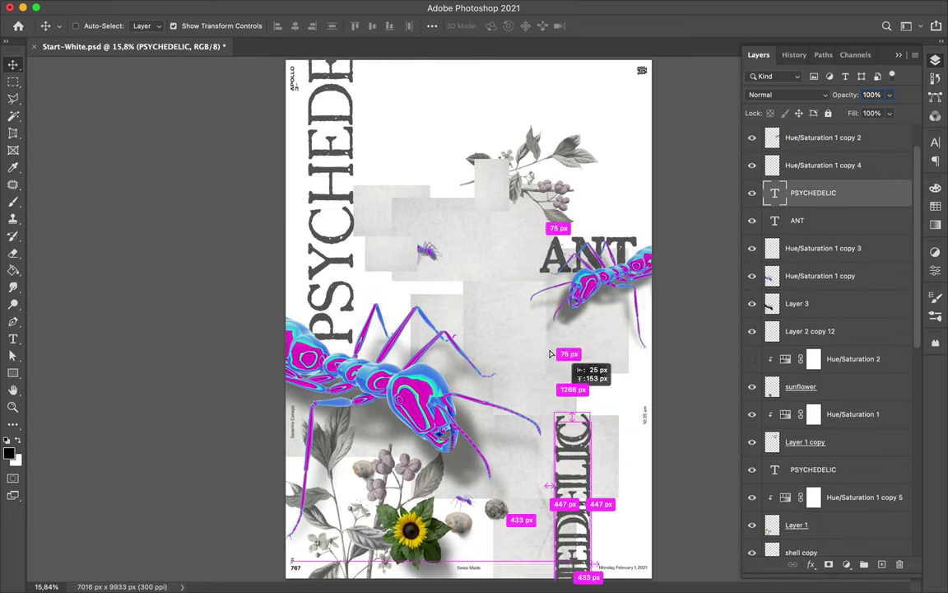
key(ctrl+v)
click(853, 162)
click(717, 351)
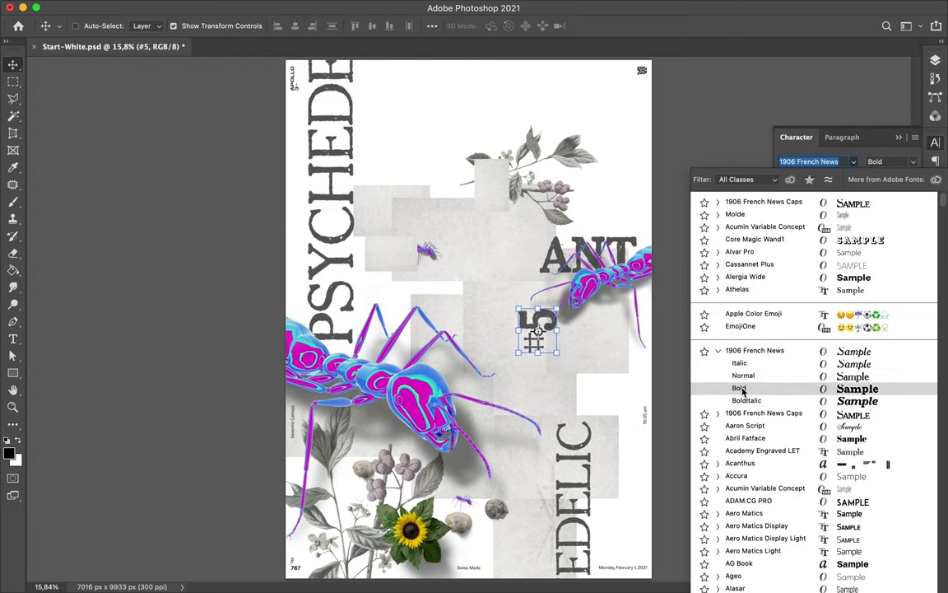
Set '#5' in 1906 French News, scale it much larger, and place it beside ANT
click(521, 304)
drag(564, 349, 674, 461)
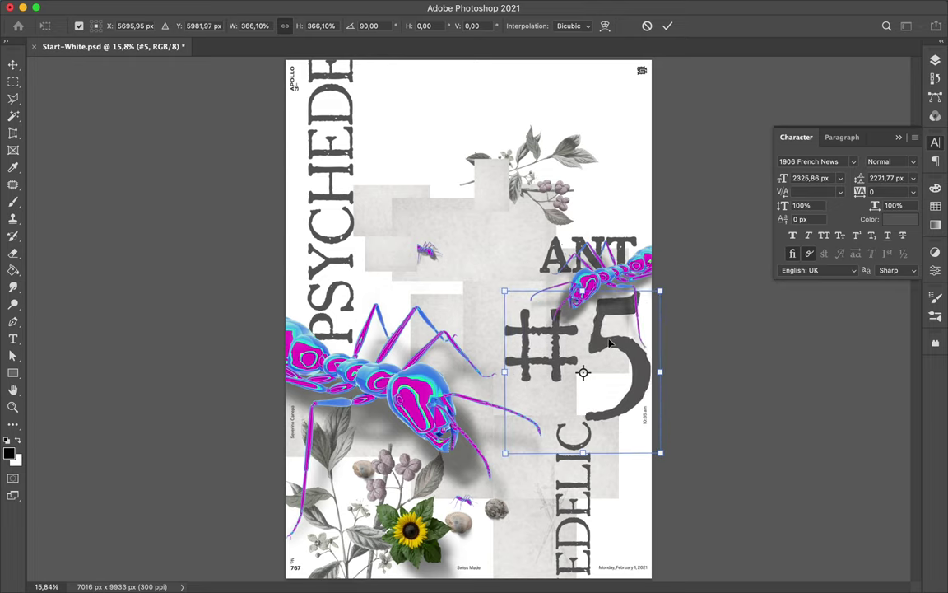
drag(594, 382, 567, 366)
key(Return)
scroll(481, 235, up, 1)
scroll(481, 235, down, 2)
scroll(427, 268, up, 3)
Rescale the vertical PSYCHEDELIC and set its tracking to -80
key(t)
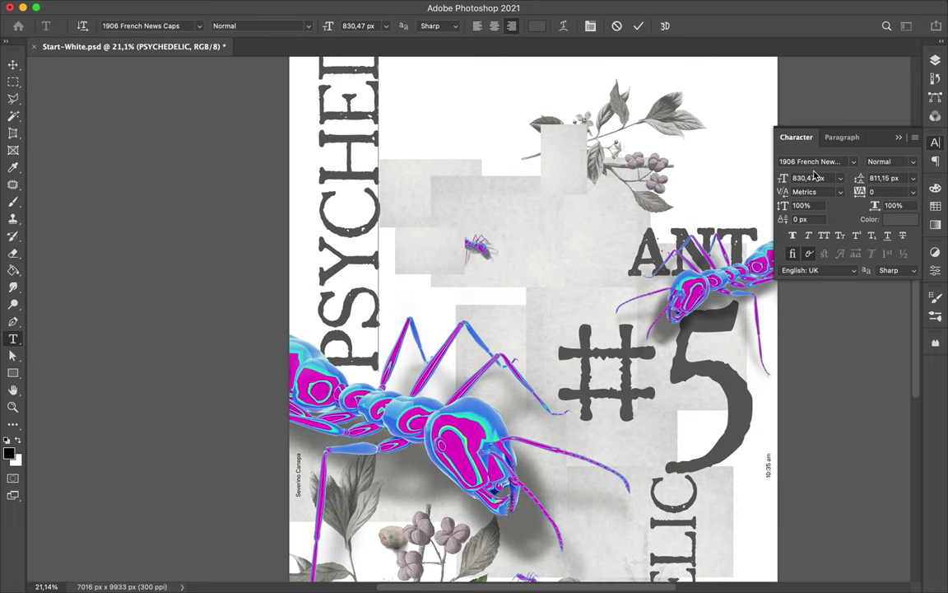
scroll(828, 193, up, 1)
scroll(350, 258, up, 2)
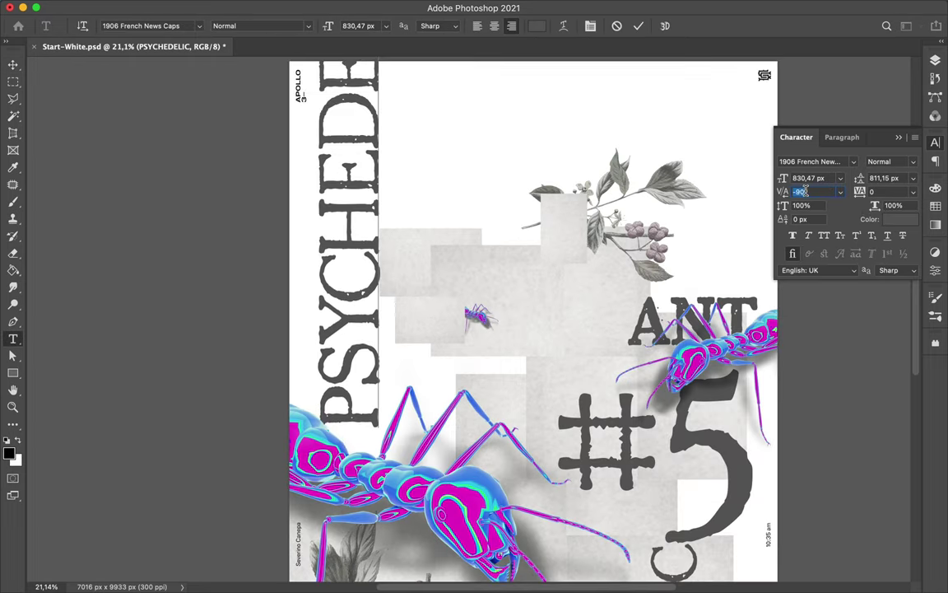
scroll(349, 257, up, 2)
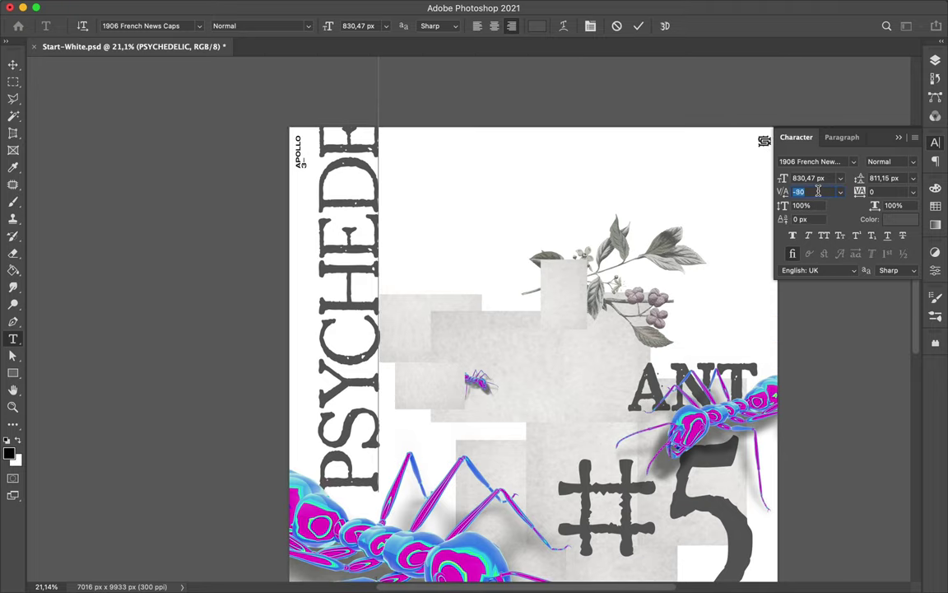
drag(379, 245, 406, 245)
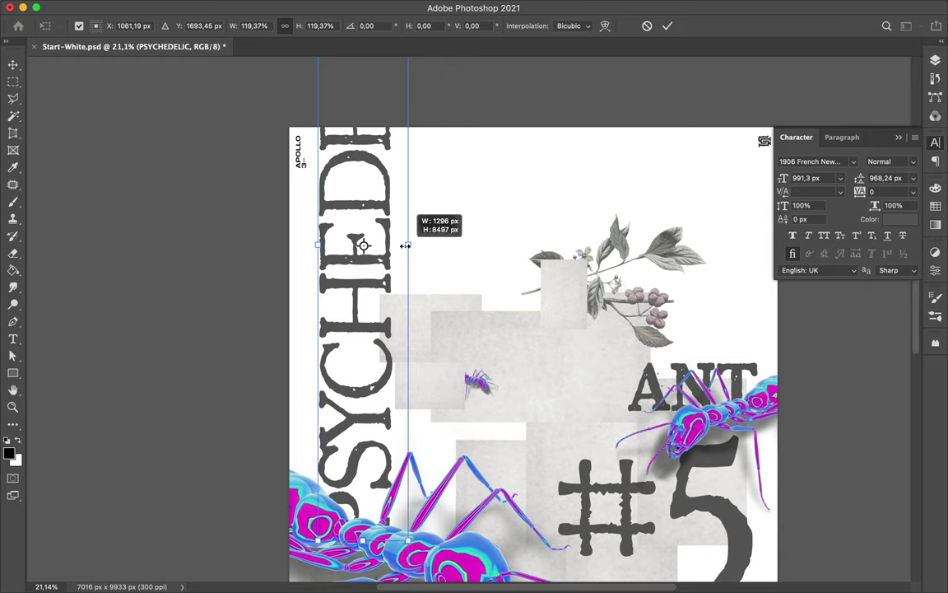
drag(402, 525, 392, 494)
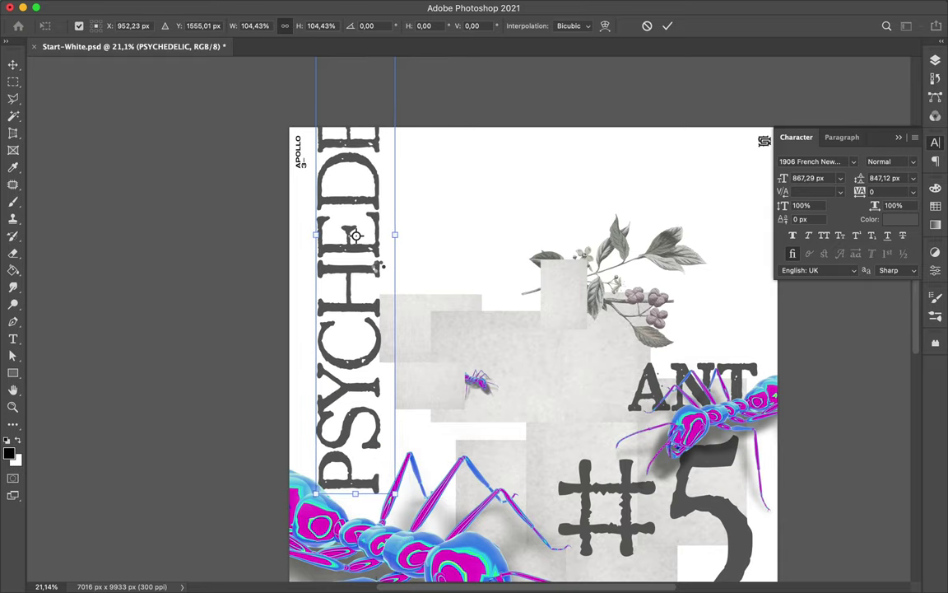
key(Return)
text(-80)
key(Return)
key(v)
key(super+0)
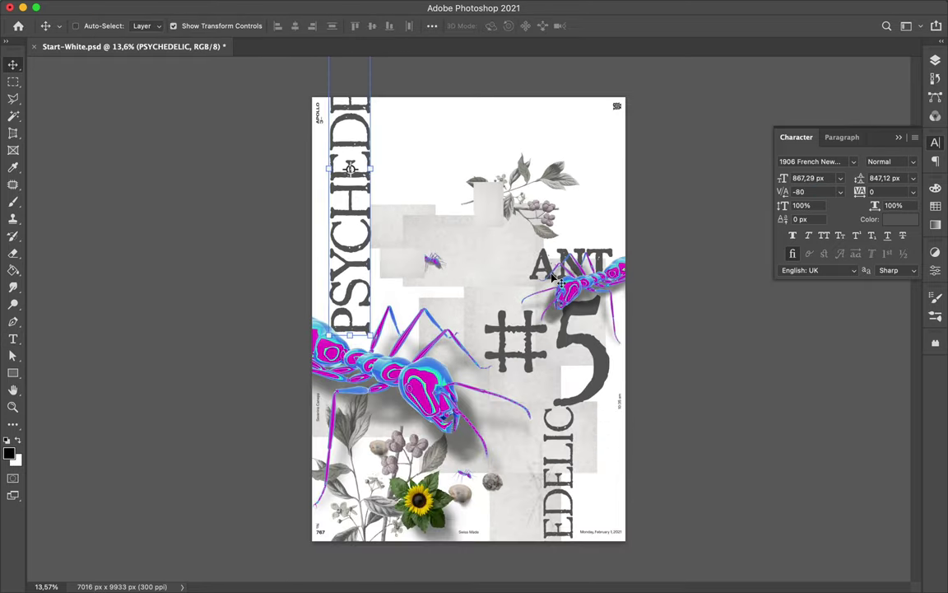
Move the sunflower up among the top flowers
ctrl+click(427, 502)
key(ctrl+t)
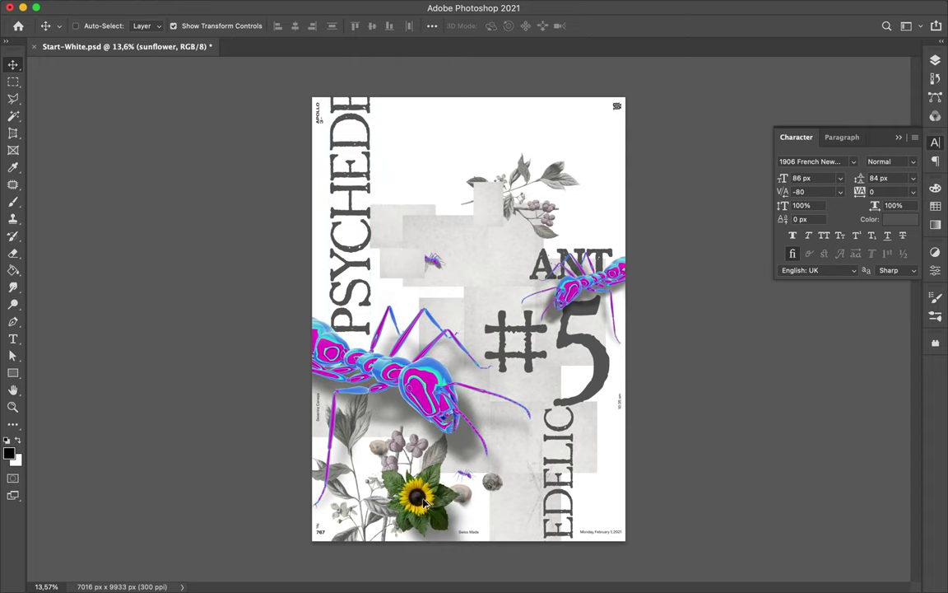
mouse_move(579, 225)
mouse_down()
mouse_move(560, 208)
mouse_move(572, 204)
mouse_up()
key(Return)
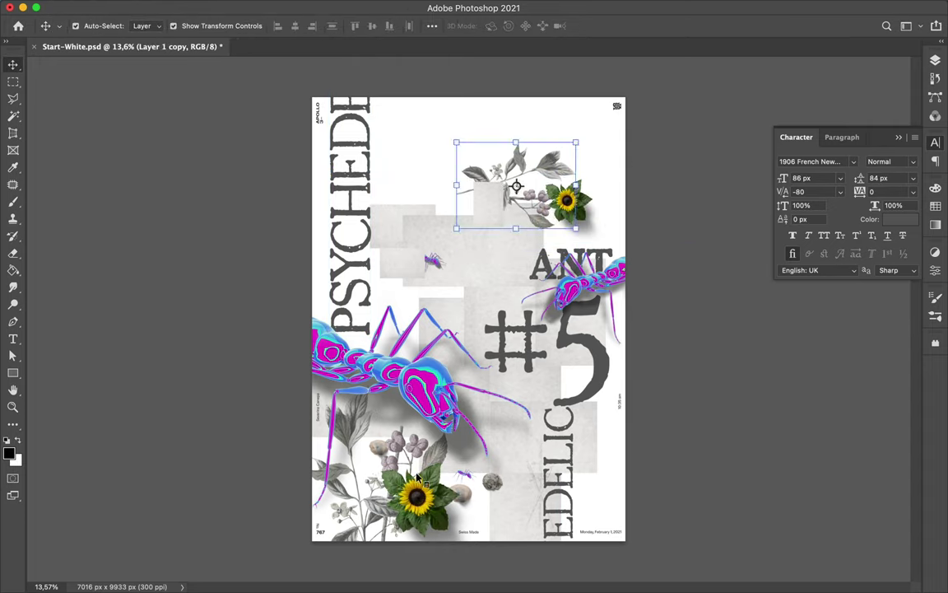
ctrl+click(461, 497)
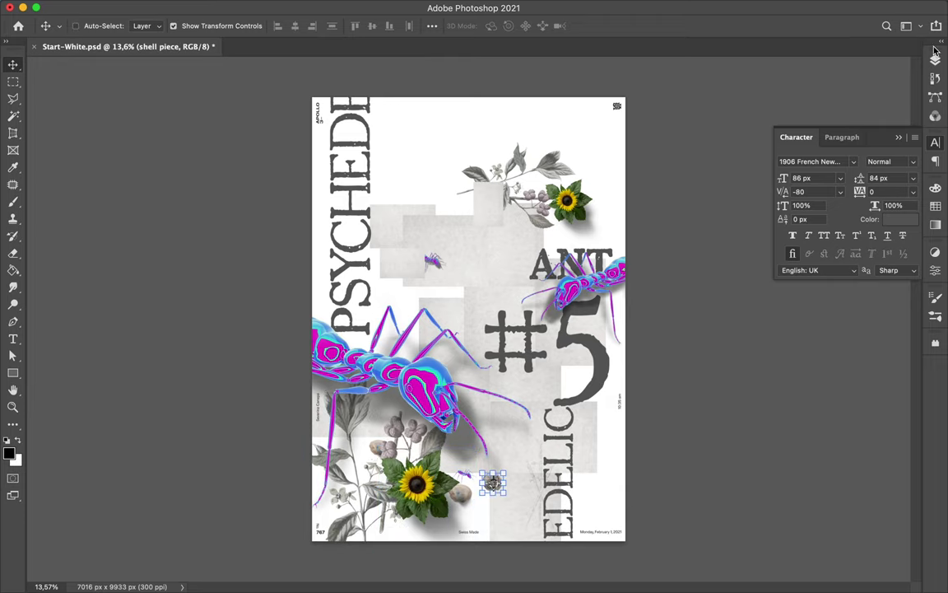
Select the #5 text layer and change its colour to light grey
click(935, 58)
click(601, 380)
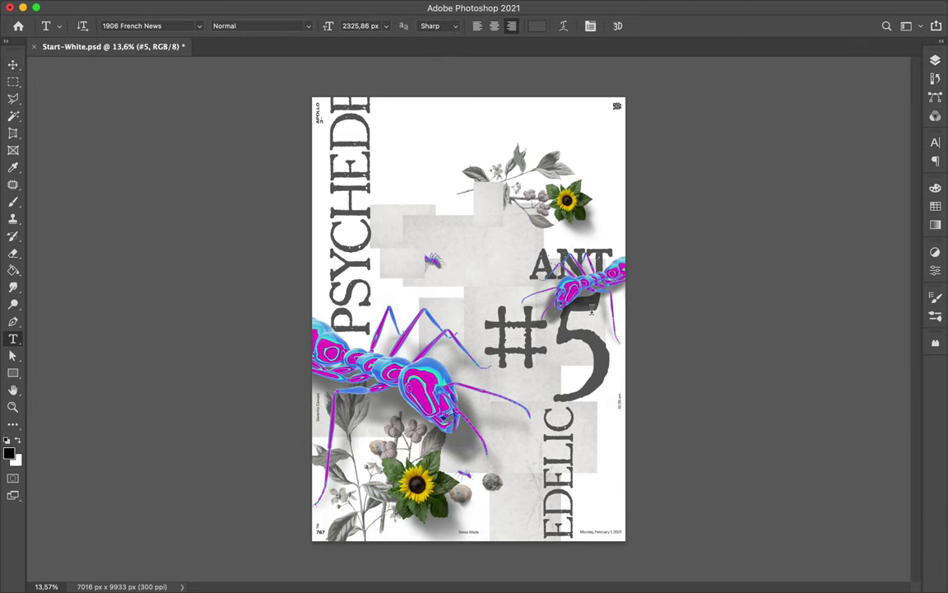
click(935, 141)
click(899, 219)
click(433, 258)
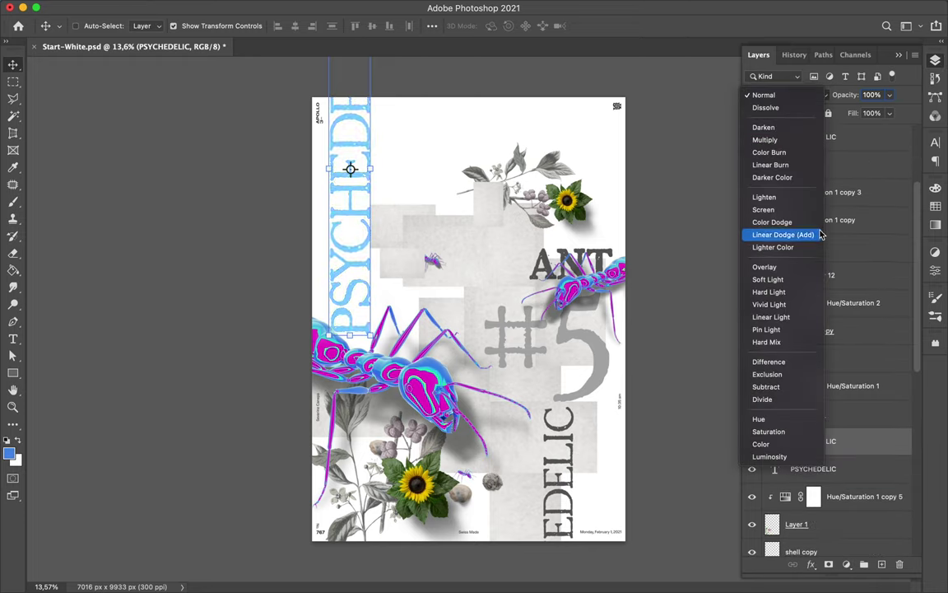
Duplicate the PSYCHEDELIC text layer and give the copy an Exclusion blend
click(819, 376)
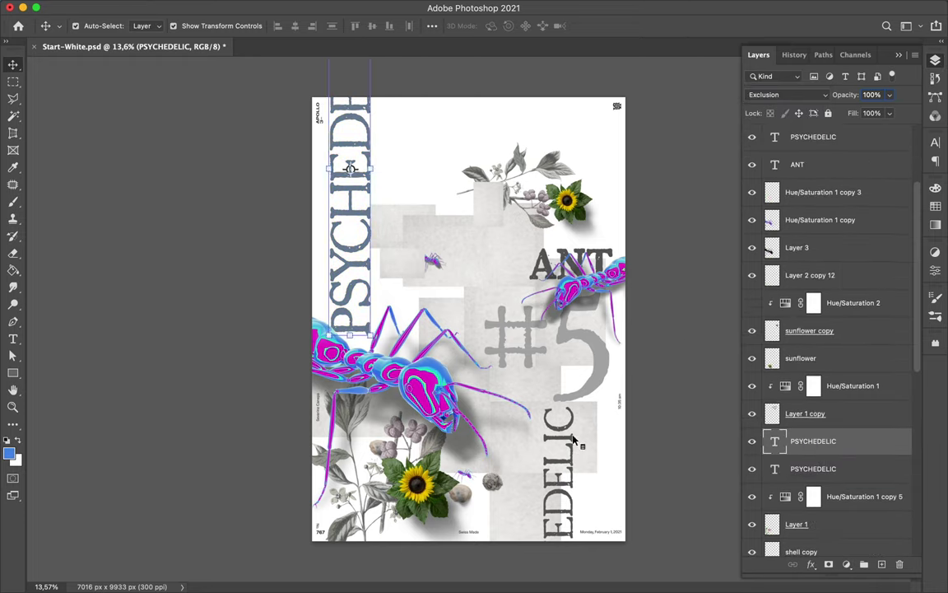
key(ctrl+j)
click(786, 94)
click(772, 429)
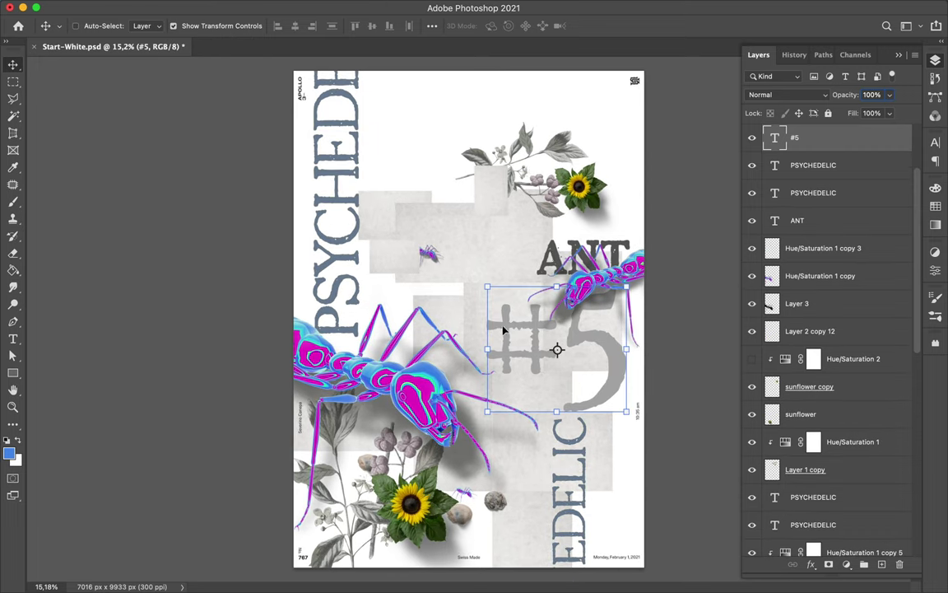
Make the #5 green, lower the ants' saturation to -23, and set the #5 in Italic
click(903, 114)
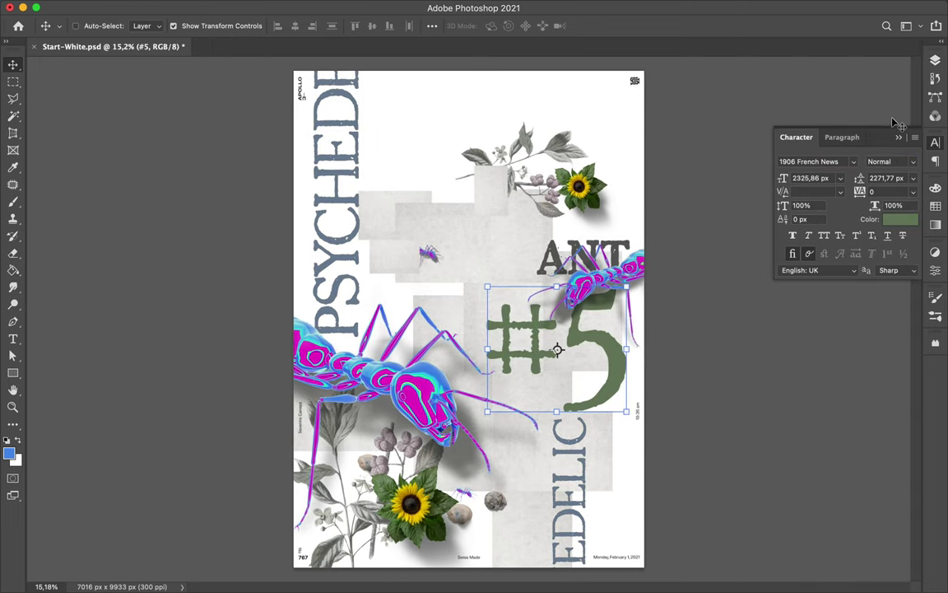
click(935, 60)
click(786, 94)
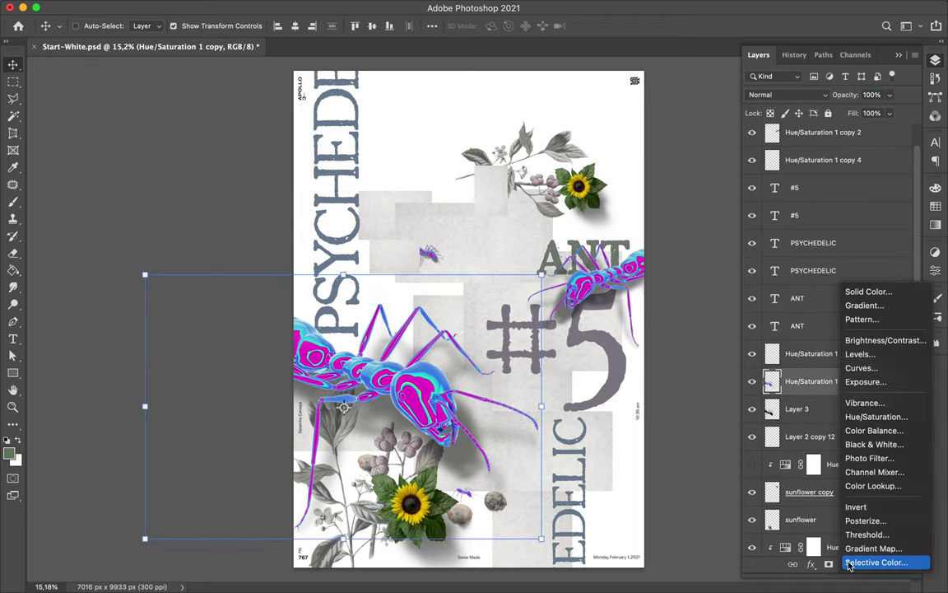
mouse_move(793, 364)
mouse_down()
mouse_move(715, 360)
mouse_move(806, 364)
mouse_up()
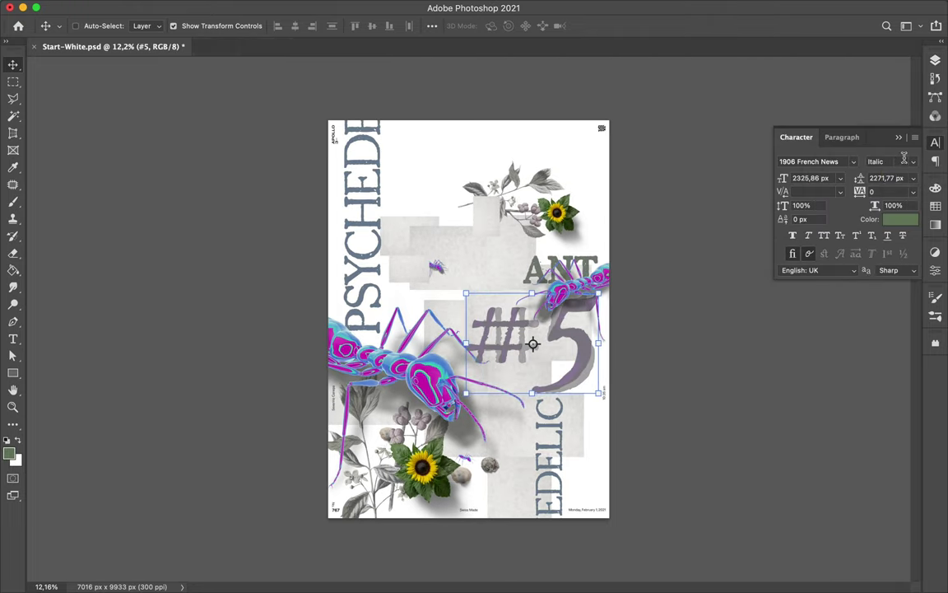
click(889, 161)
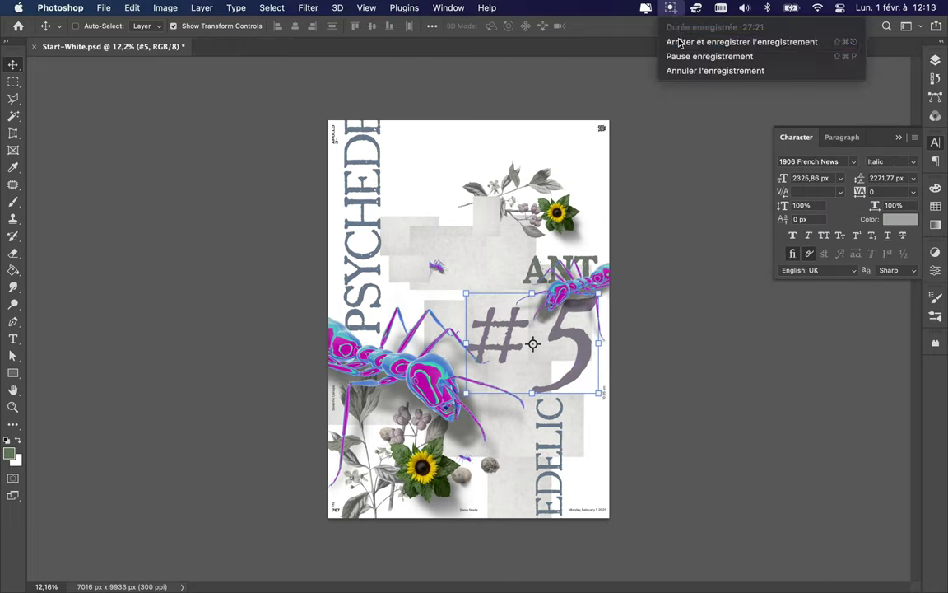